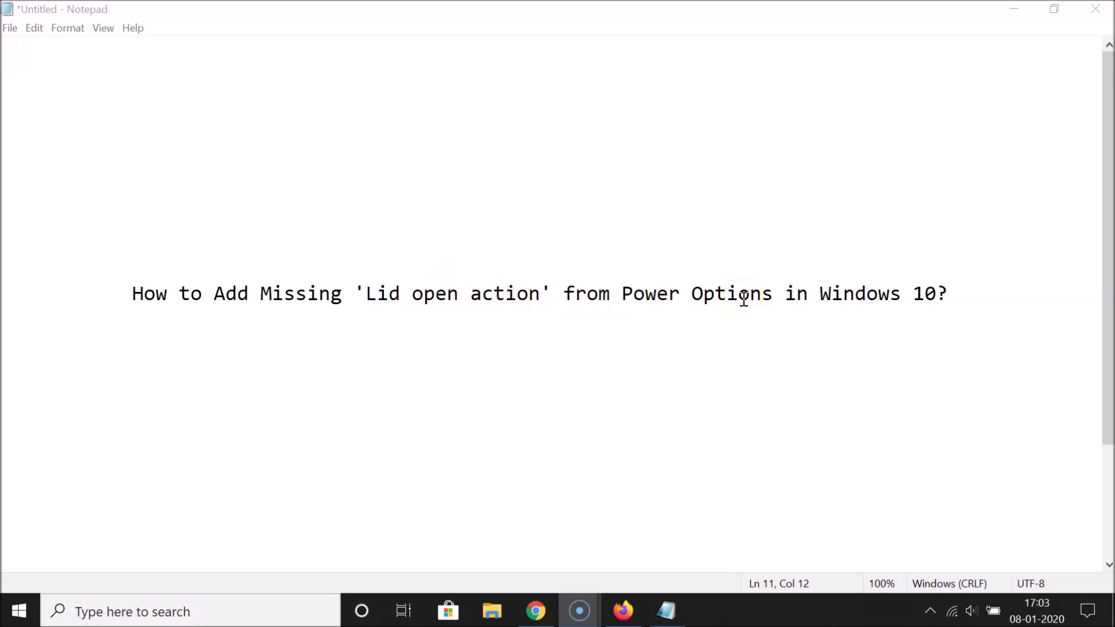
Step: Minimize the 'How to Add Missing Lid open action' Notepad note to reveal the desktop
left_click(1011, 11)
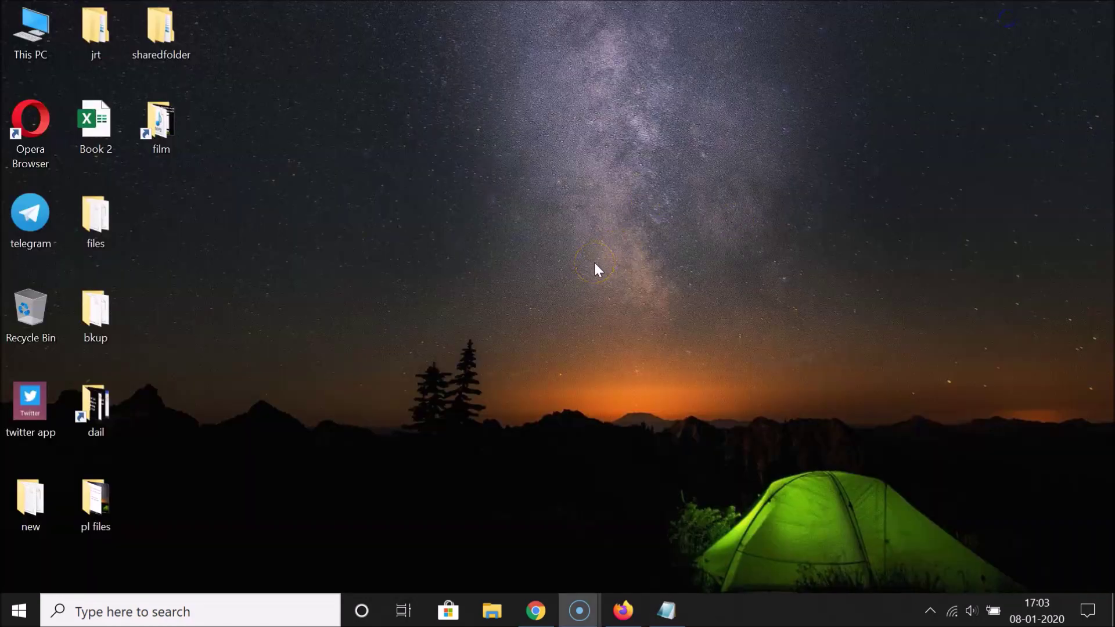
Step: Search Windows for 'control panel' and open the Control Panel best match
left_click(200, 614)
type("control p")
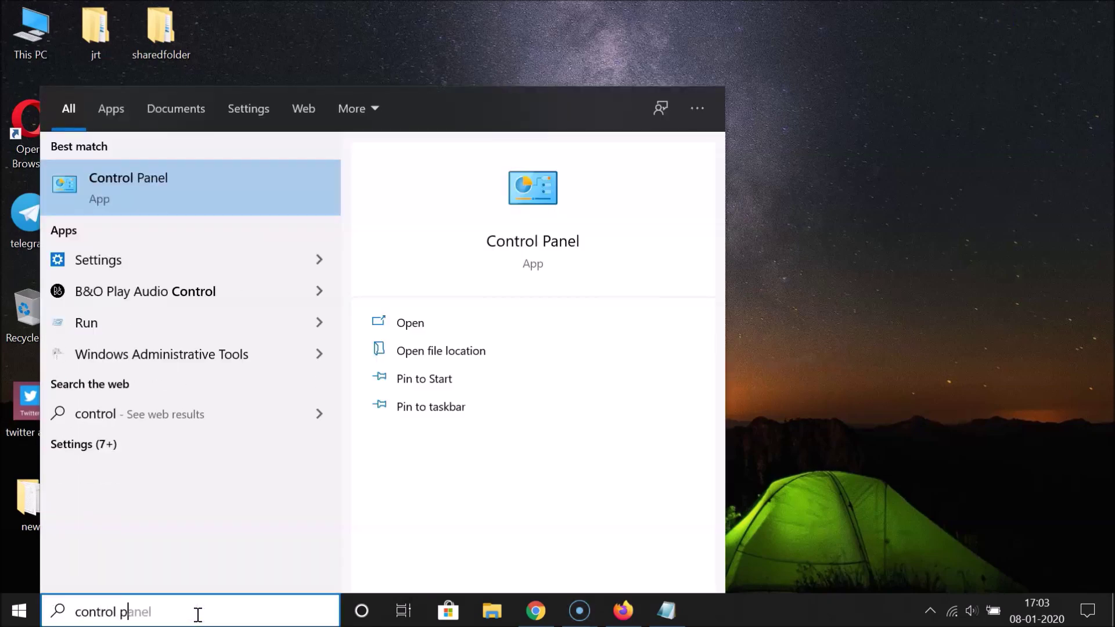
type("anel")
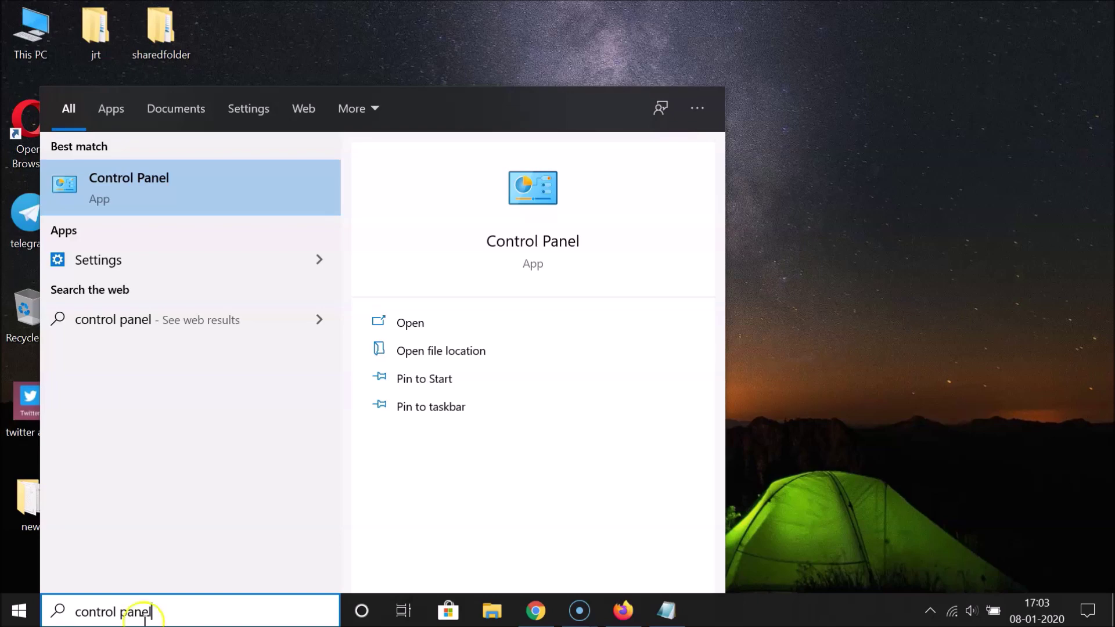
left_click(161, 181)
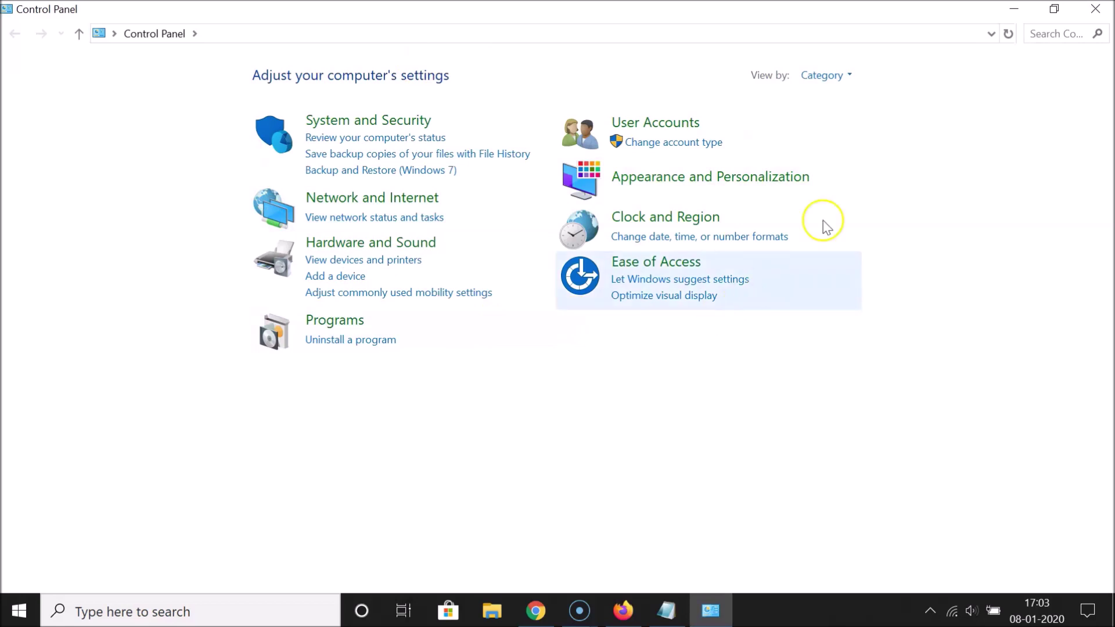
Step: Switch Control Panel's View by to Large icons, then Small icons, then back to Category
left_click(826, 75)
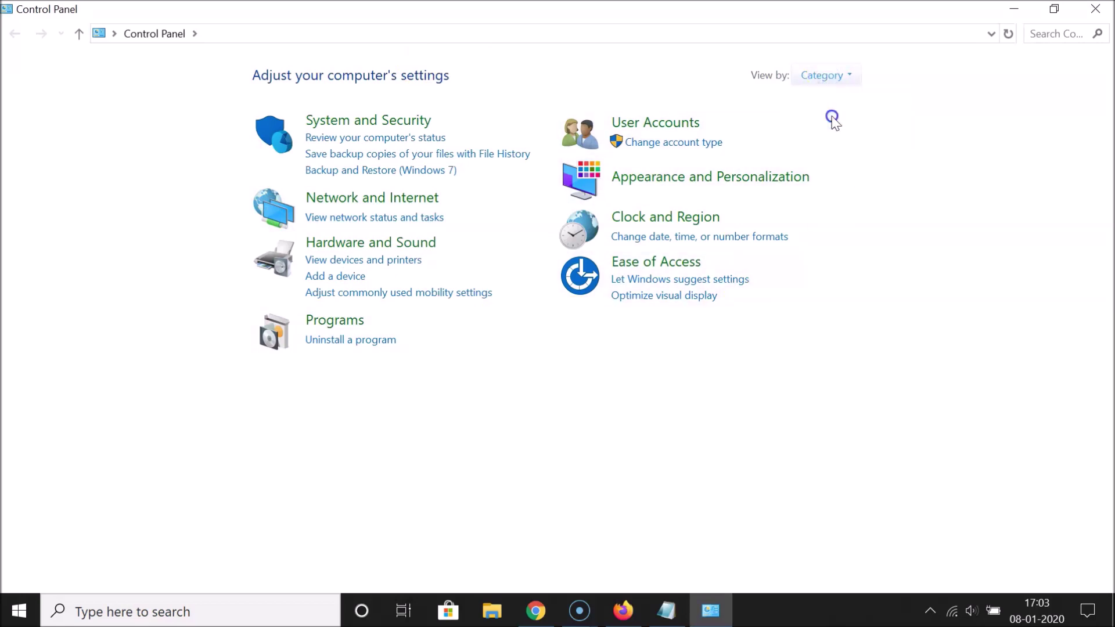
left_click(837, 120)
left_click(991, 75)
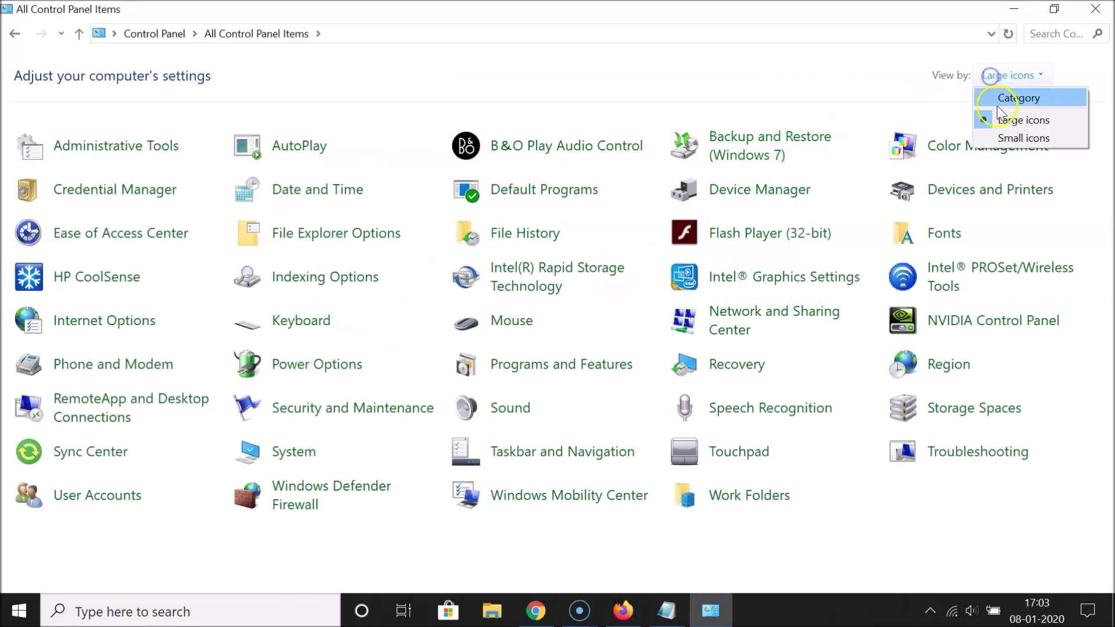
left_click(1013, 137)
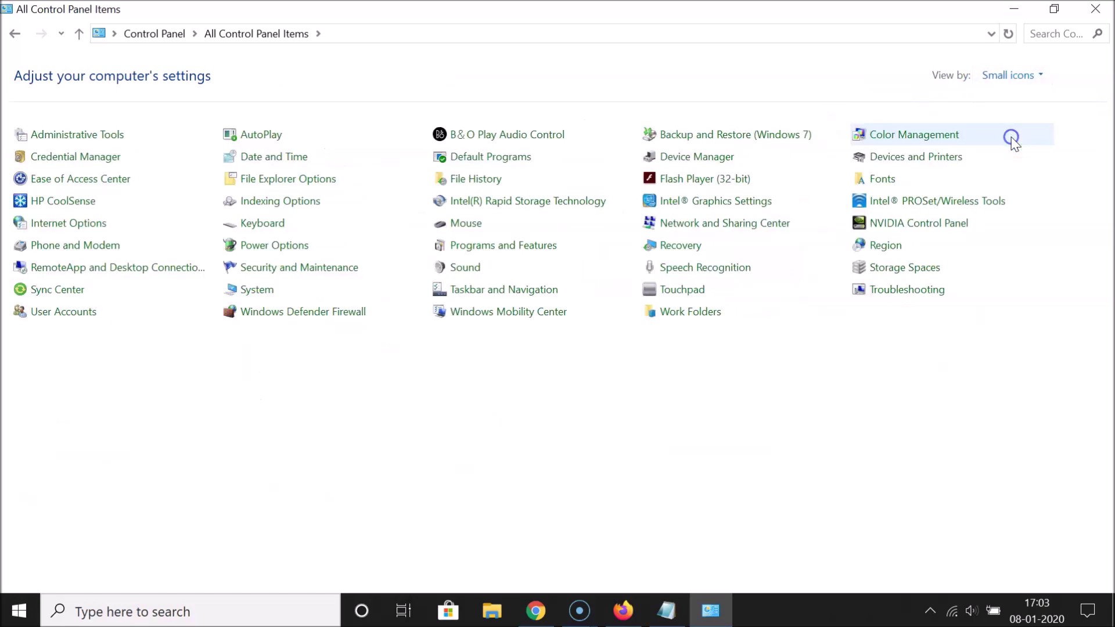
left_click(1013, 75)
left_click(1017, 96)
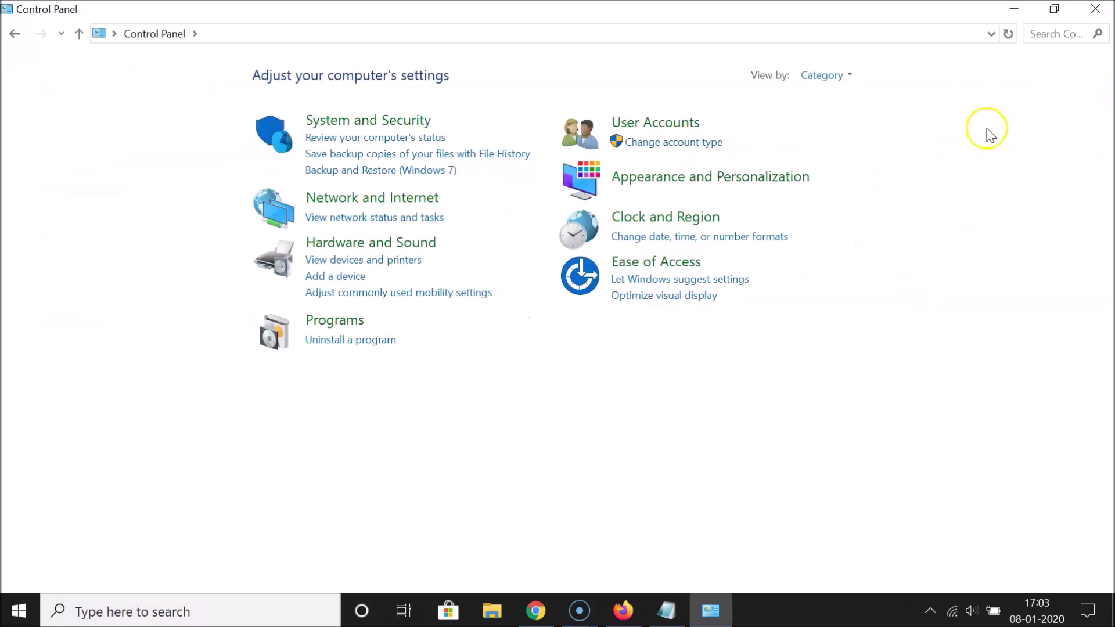
Step: Go to System and Security > Power Options and open HP Recommended's advanced plan settings
left_click(363, 122)
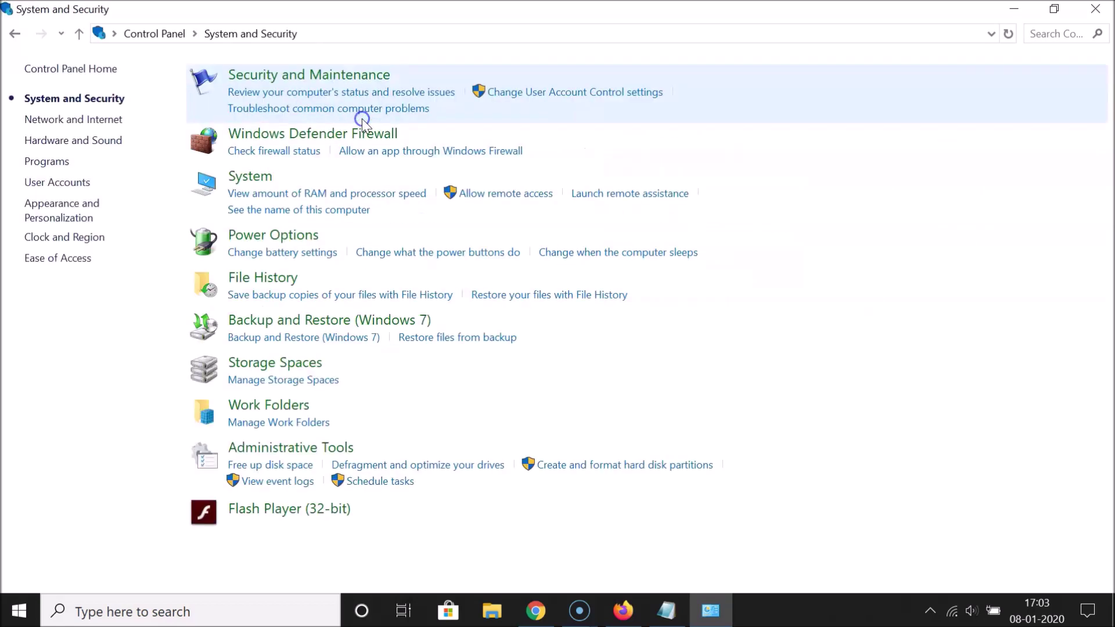
left_click(273, 237)
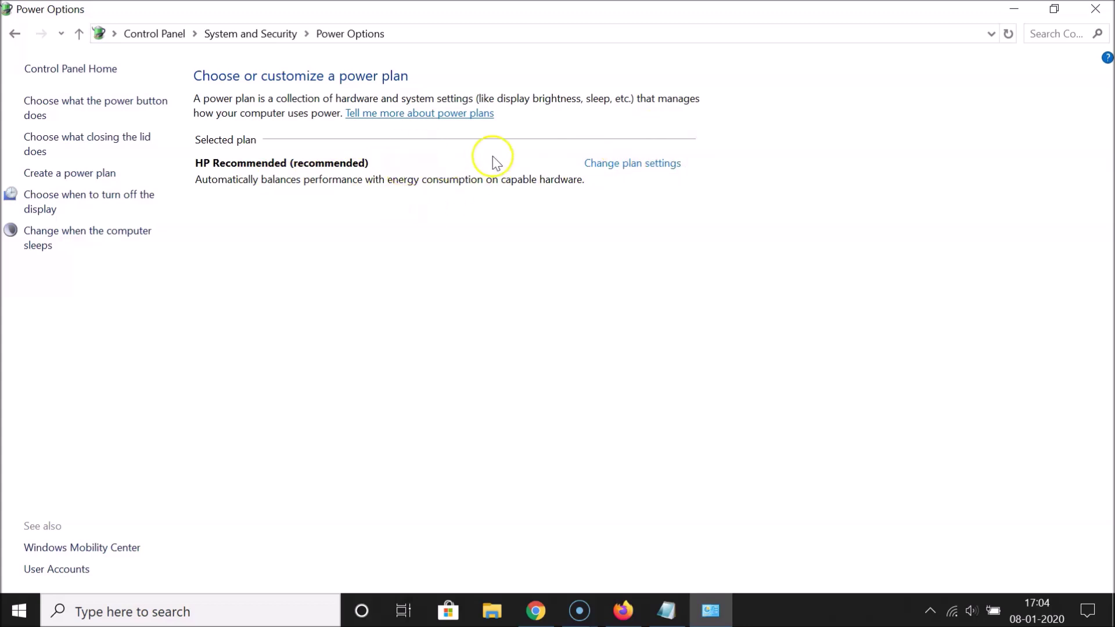
left_click(615, 165)
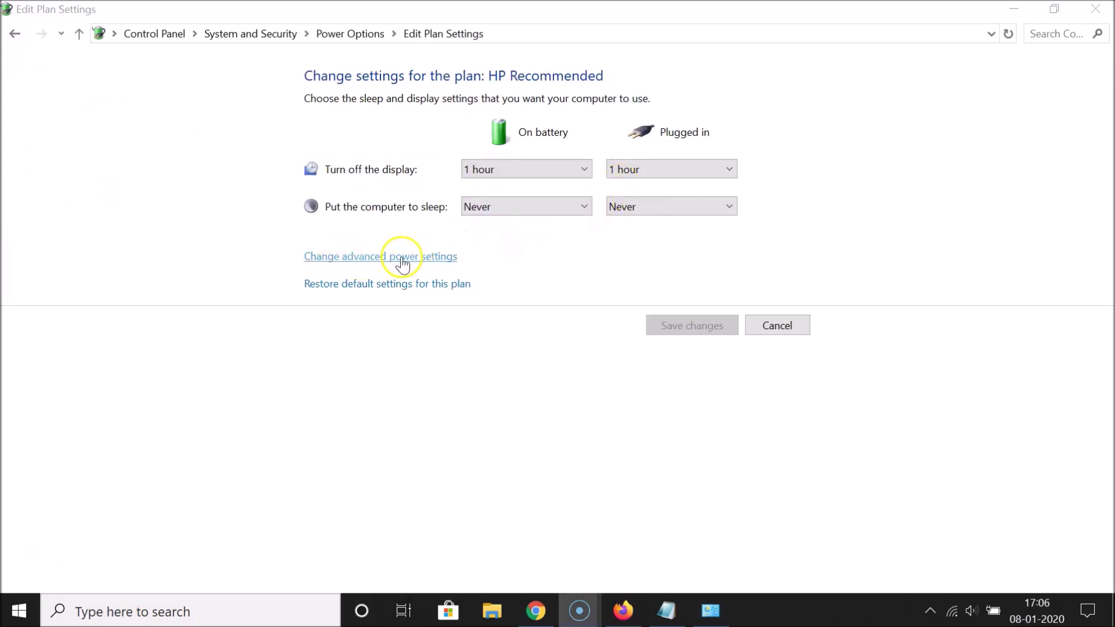
left_click(412, 259)
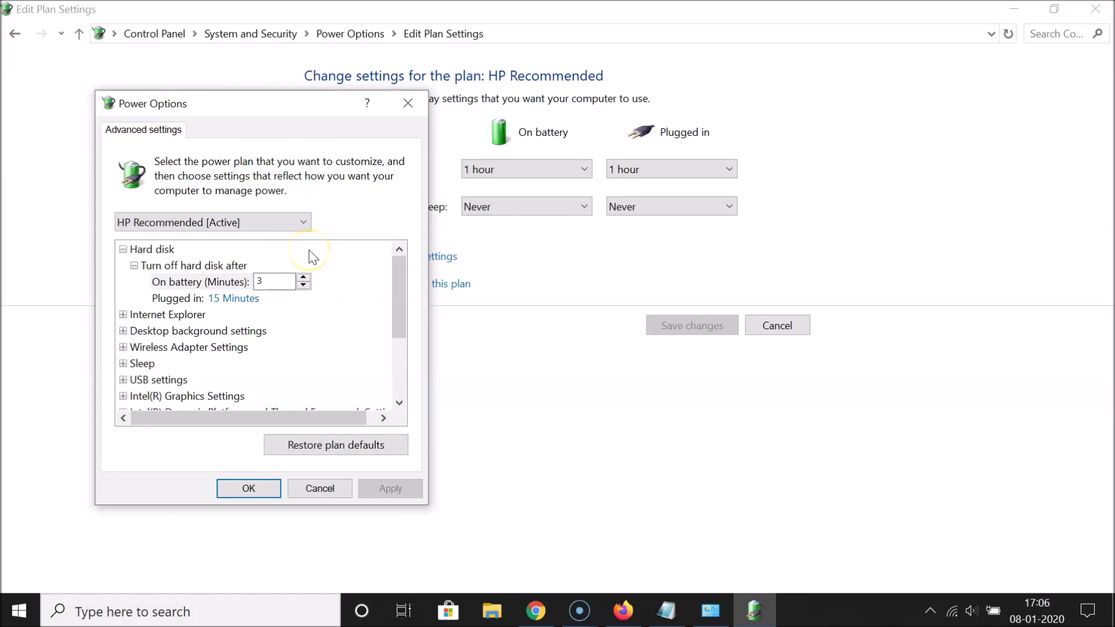
Step: Expand Power buttons and lid, which shows no Lid open action, then restore the Notepad note
left_click(399, 403)
left_click(398, 404)
left_click(398, 404)
left_click(398, 404)
left_click(398, 404)
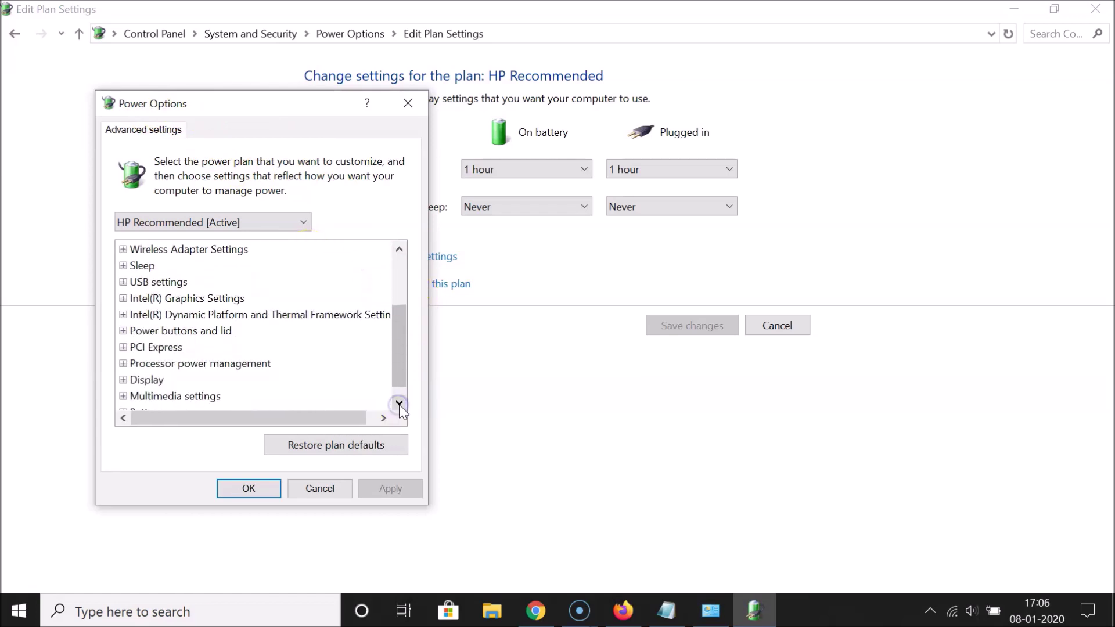
left_click(399, 404)
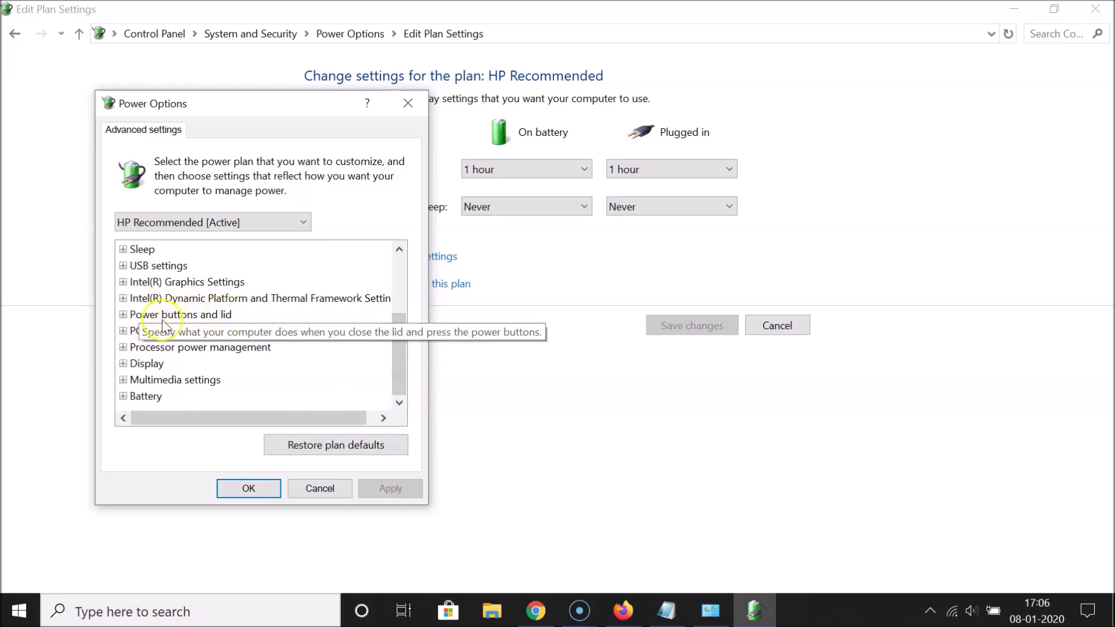
left_click(122, 315)
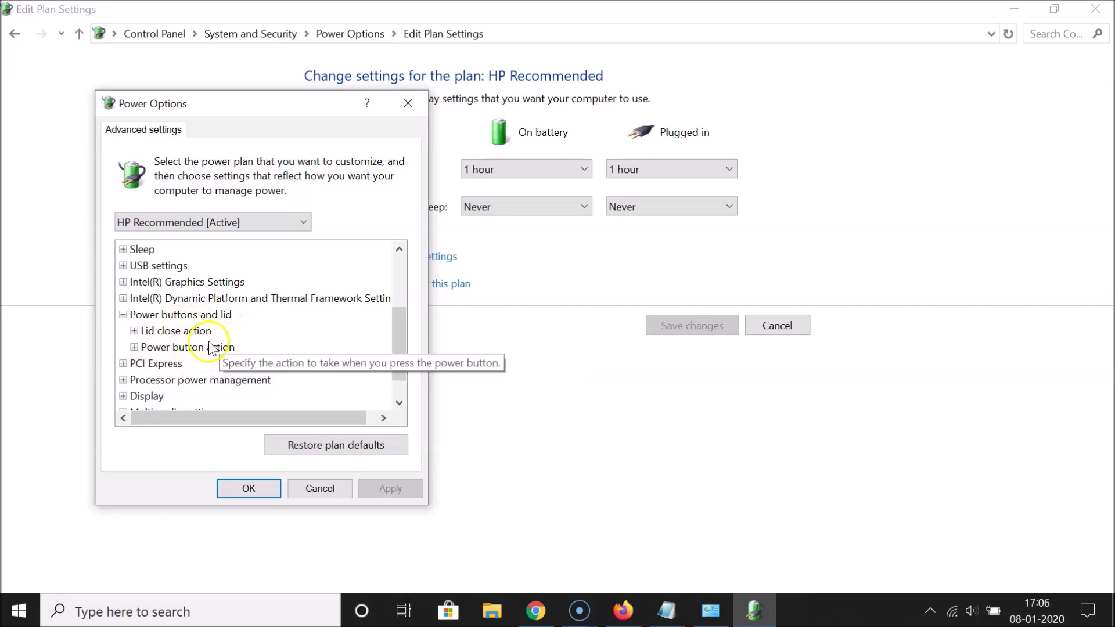
left_click(667, 610)
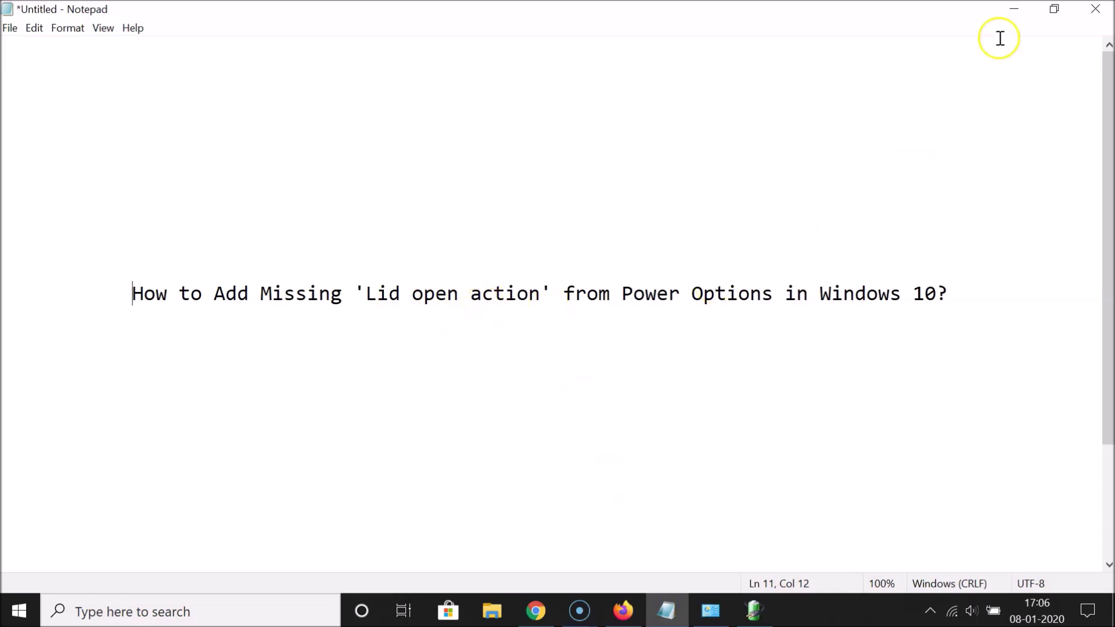
Step: Minimize Notepad, close the advanced Power Options dialog, and minimize the Edit Plan Settings window
left_click(1013, 8)
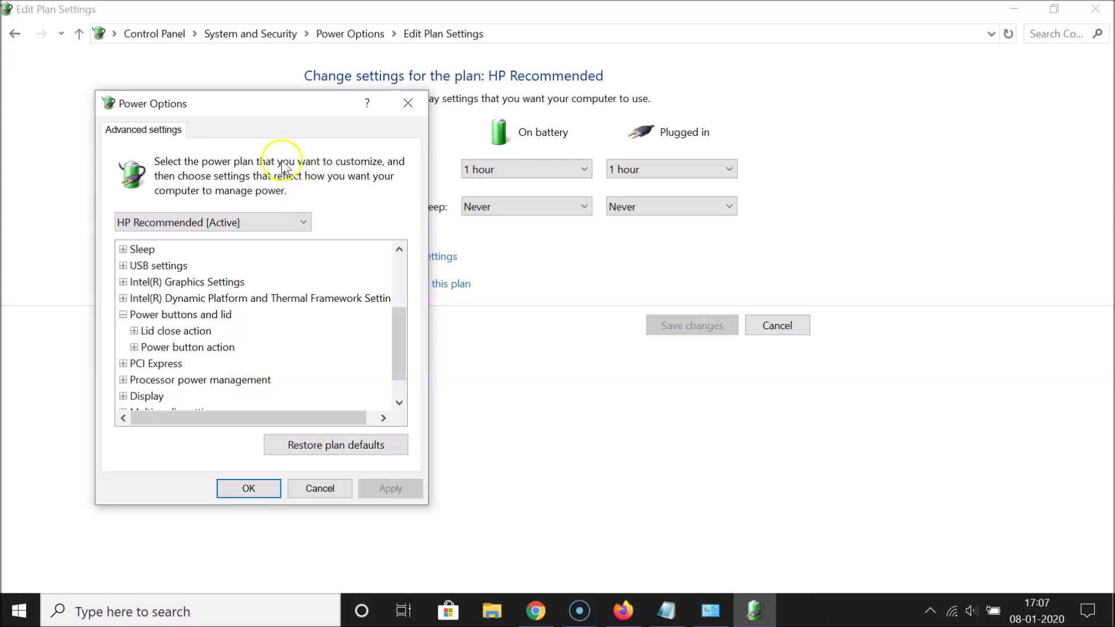
left_click(405, 110)
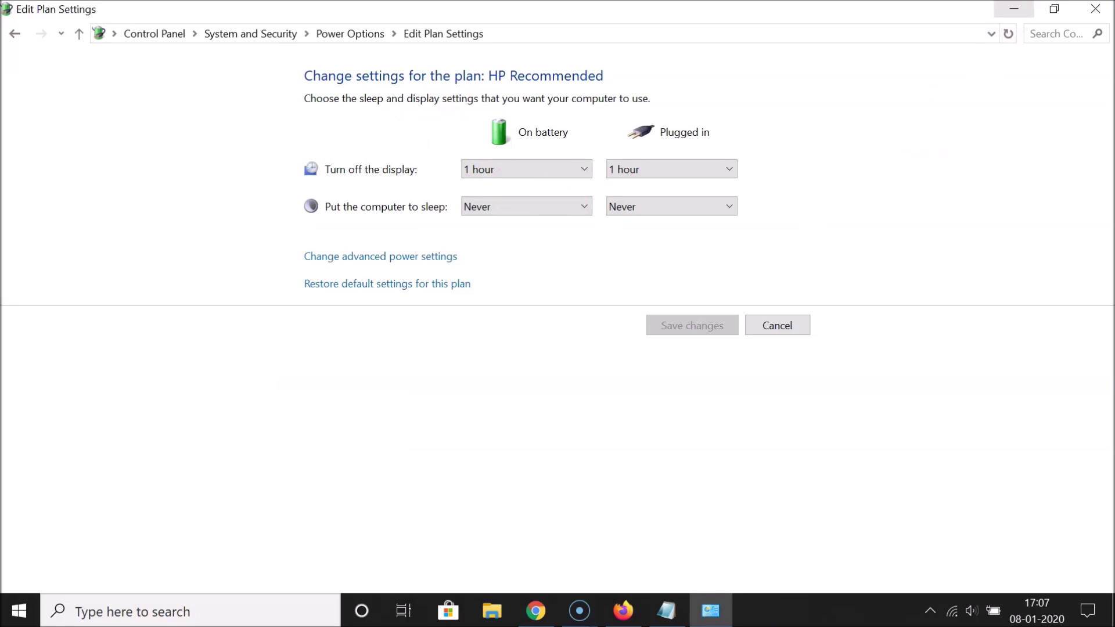
left_click(1014, 9)
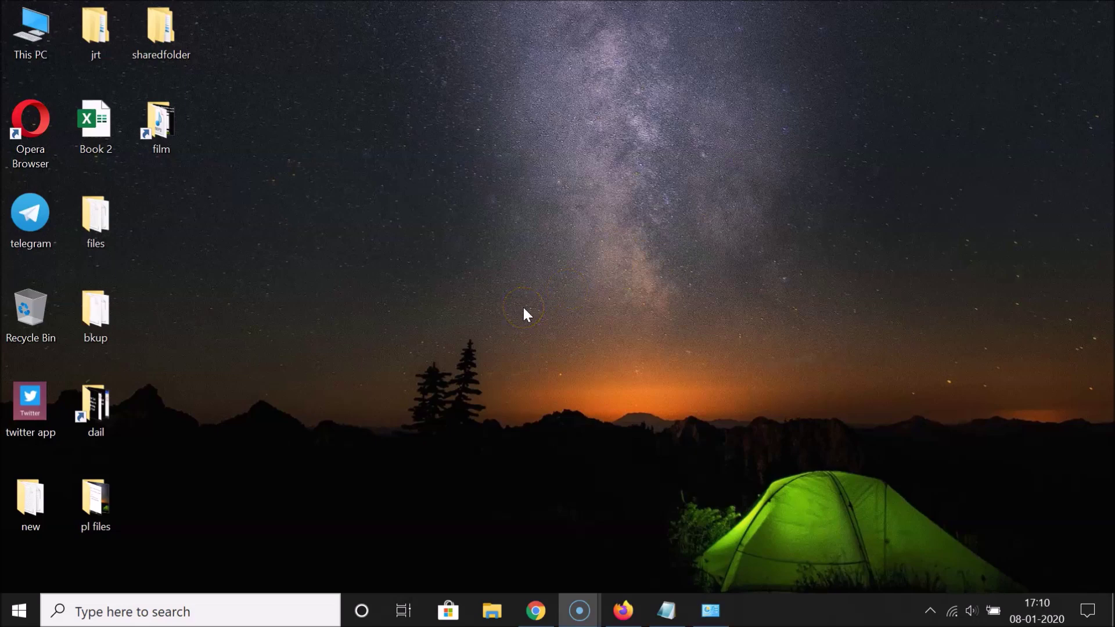
Step: Remove the blank lines above the powercfg command in Notepad, select the full command line, then minimize Notepad
left_click(666, 610)
scroll(525, 441, "down", 2)
left_click(169, 512)
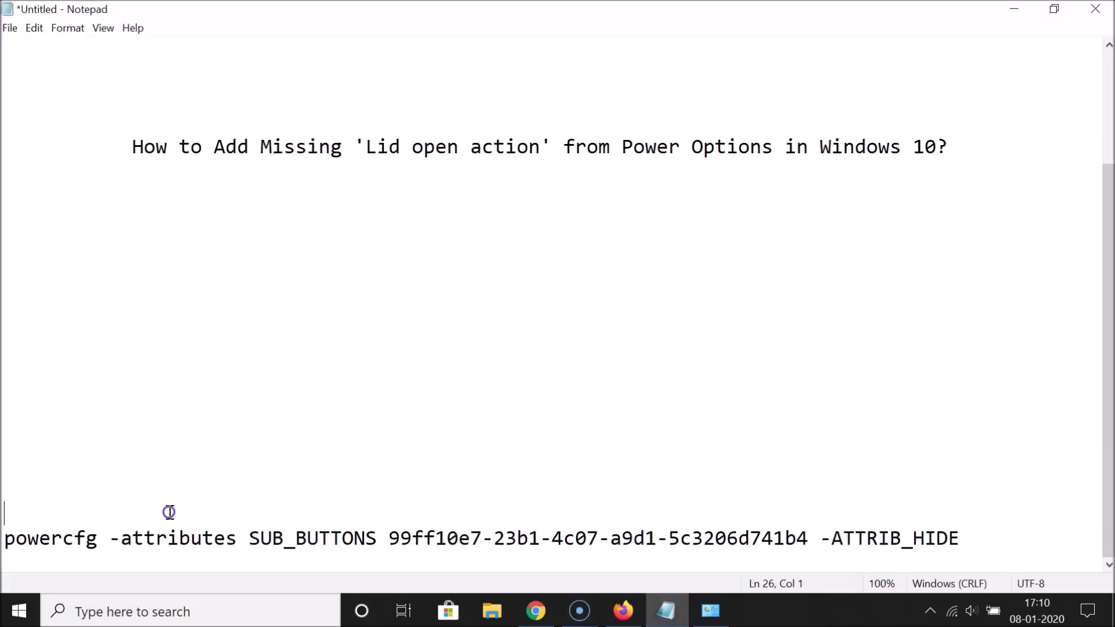
key("BackSpace")
key("BackSpace")
key("BackSpace")
key("BackSpace")
key("BackSpace")
key("BackSpace")
key("BackSpace")
key("BackSpace")
key("BackSpace")
key("BackSpace")
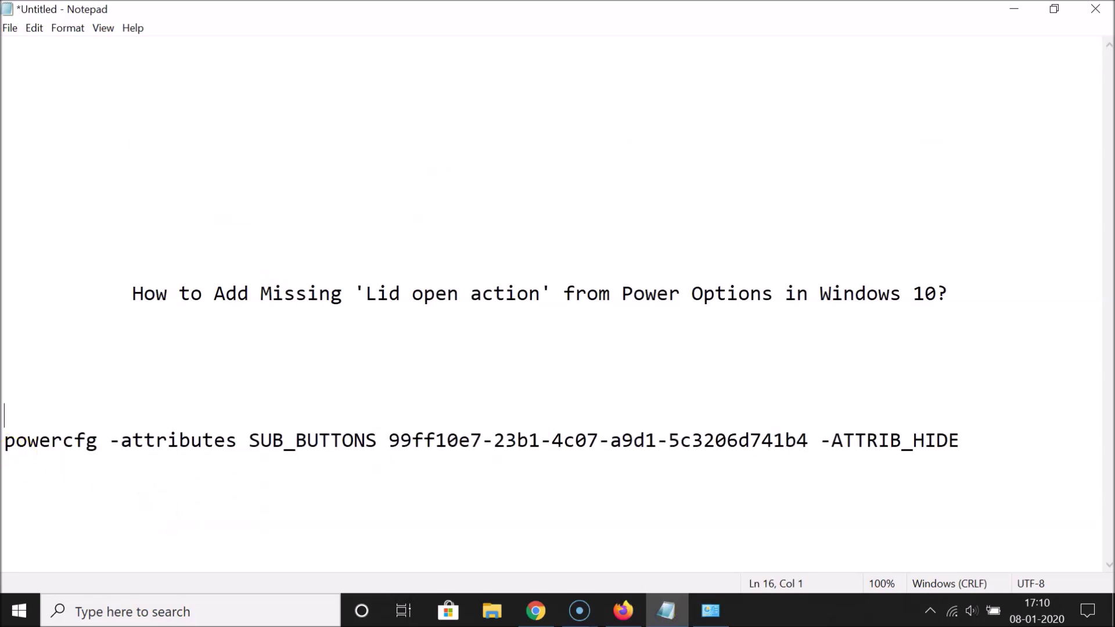
left_click_drag(4, 440, 116, 438)
left_click_drag(734, 423, 968, 431)
key("ctrl+c")
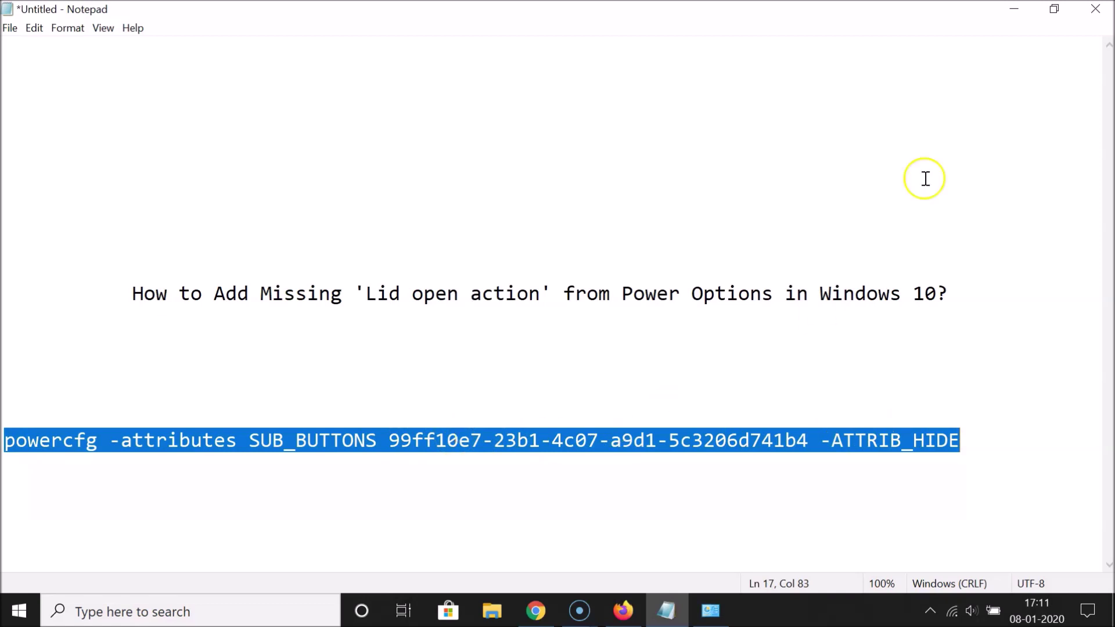
left_click(1008, 10)
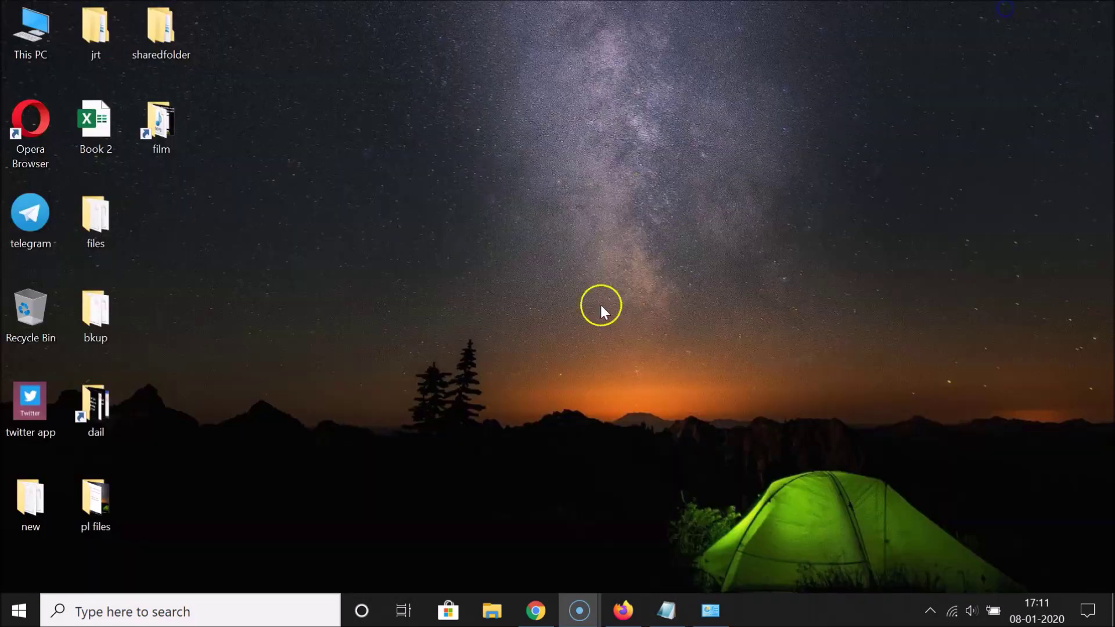
Step: Launch Command Prompt as administrator from a 'cmd' search, then return to the Notepad note
left_click(213, 613)
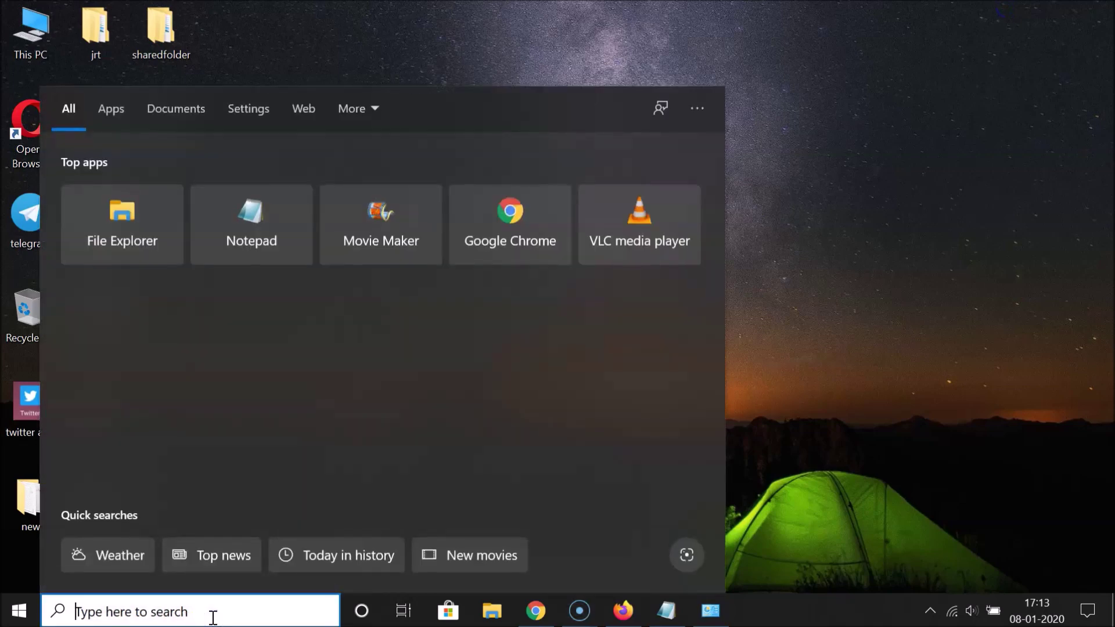
type("cmd")
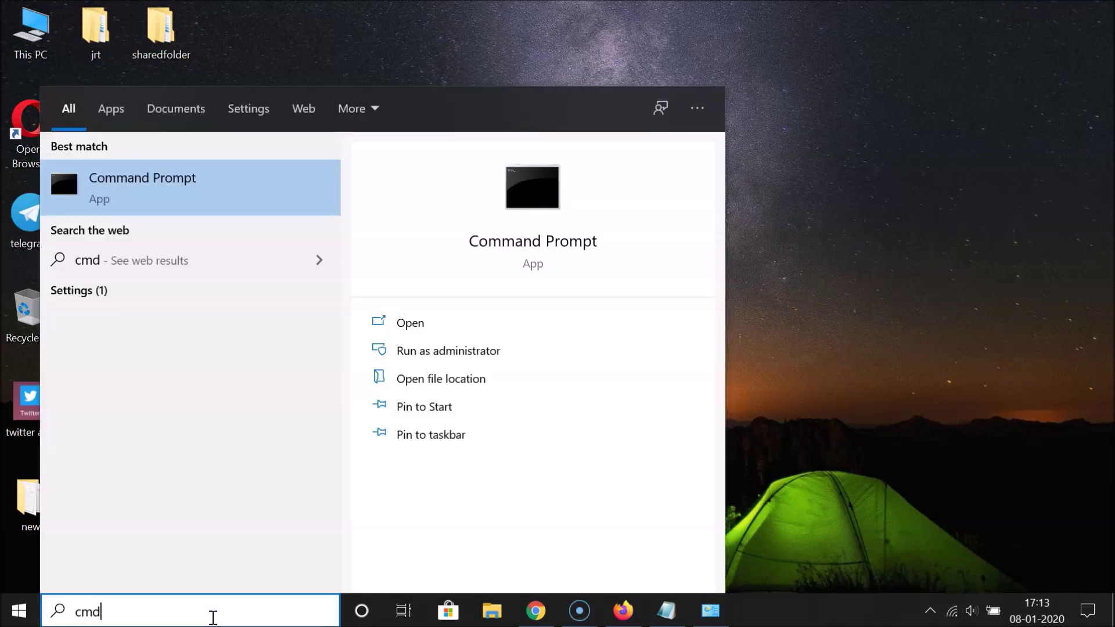
right_click(182, 193)
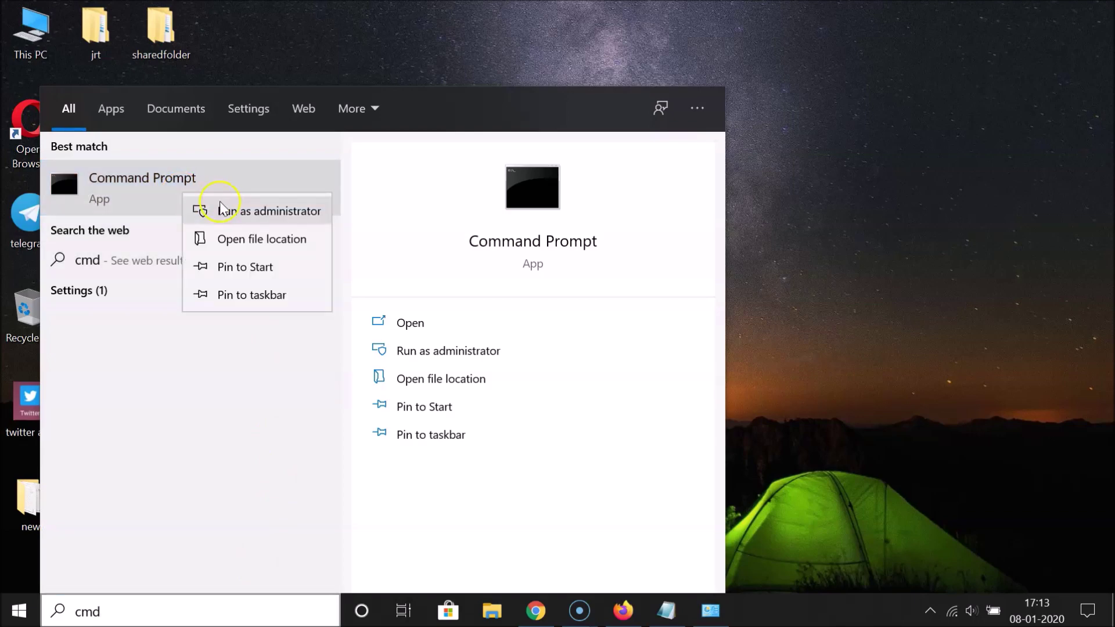
left_click(265, 212)
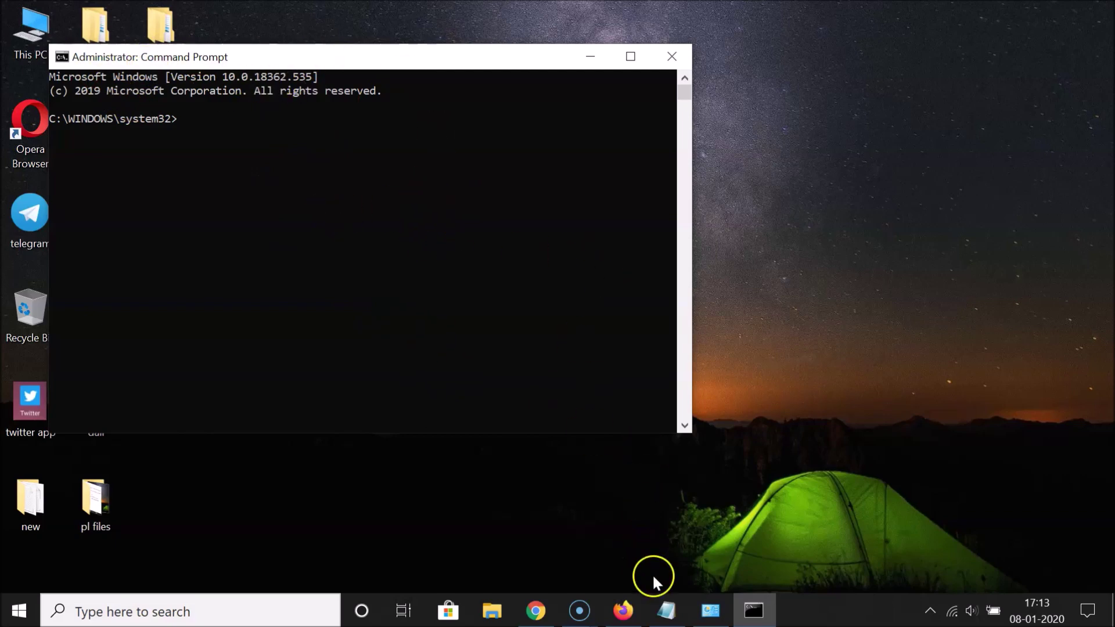
left_click(668, 610)
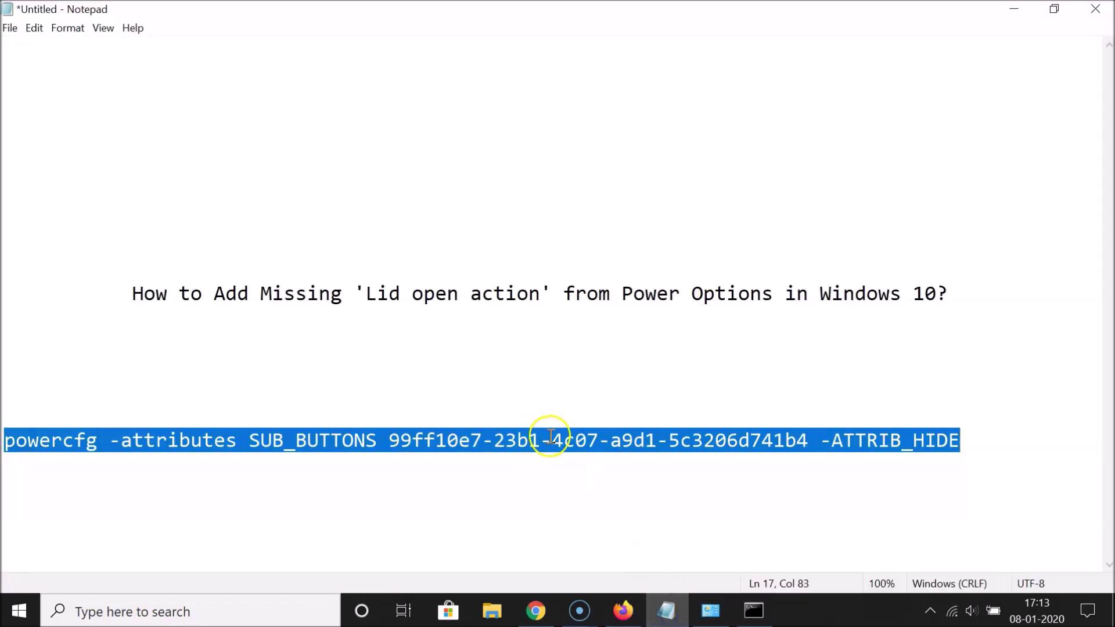
Step: Copy the powercfg -attributes SUB_BUTTONS command into the admin prompt, run it, and close the console
right_click(520, 439)
left_click(554, 245)
left_click(1014, 8)
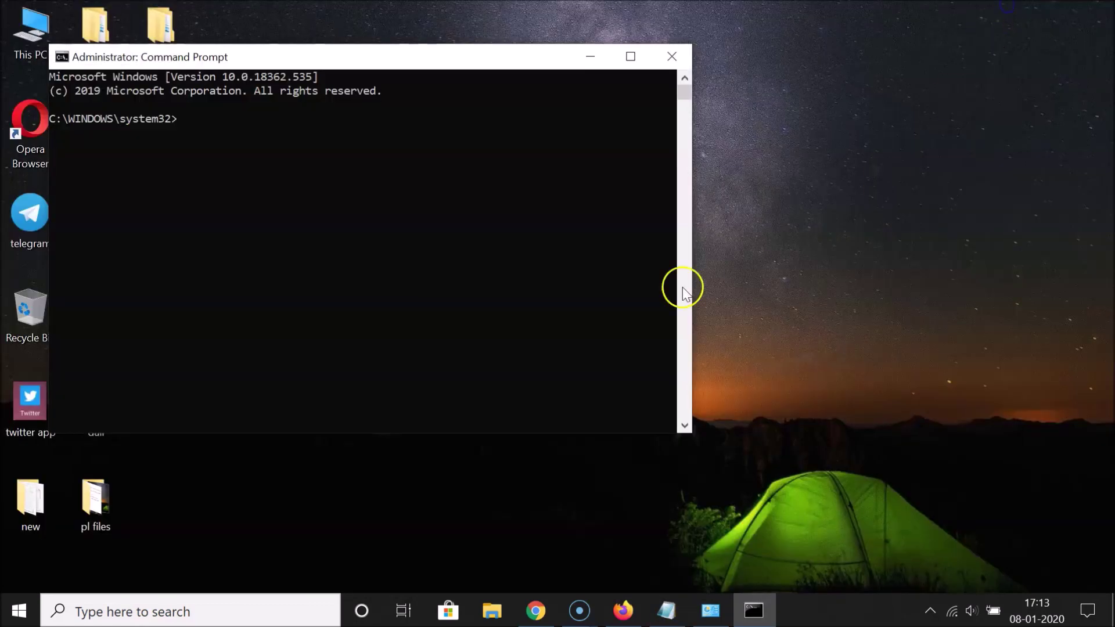
left_click(392, 191)
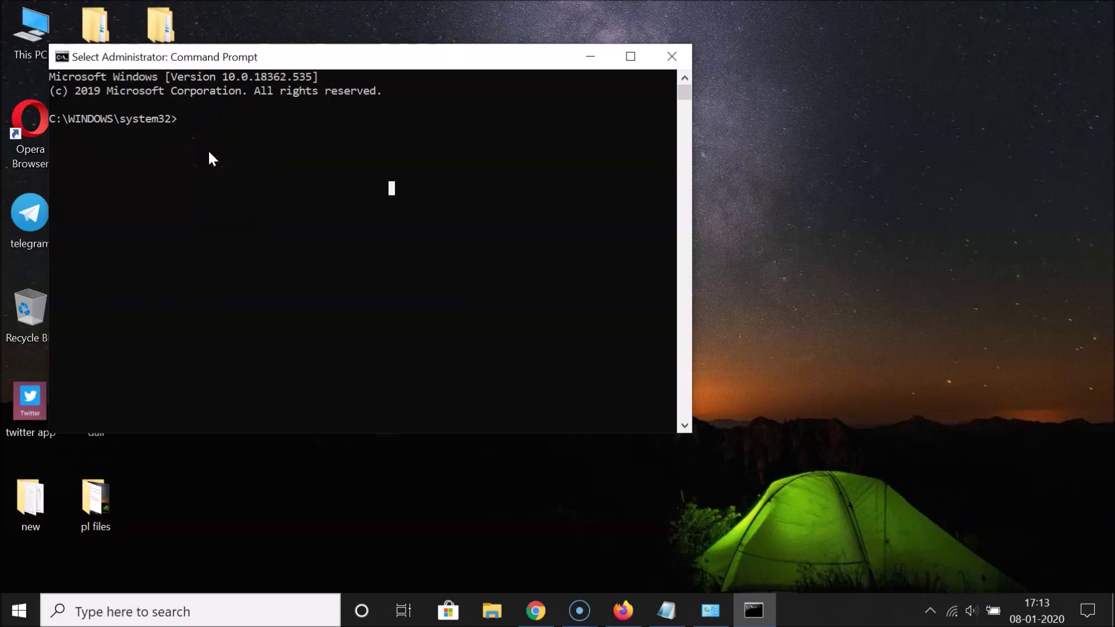
key("ctrl+v")
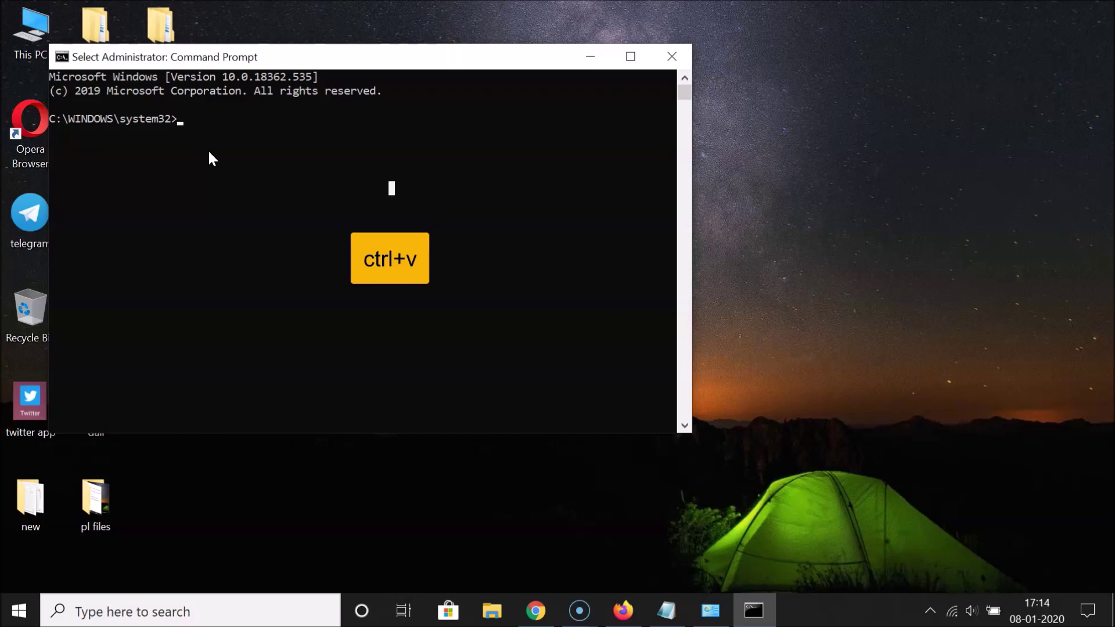
key("ctrl+v")
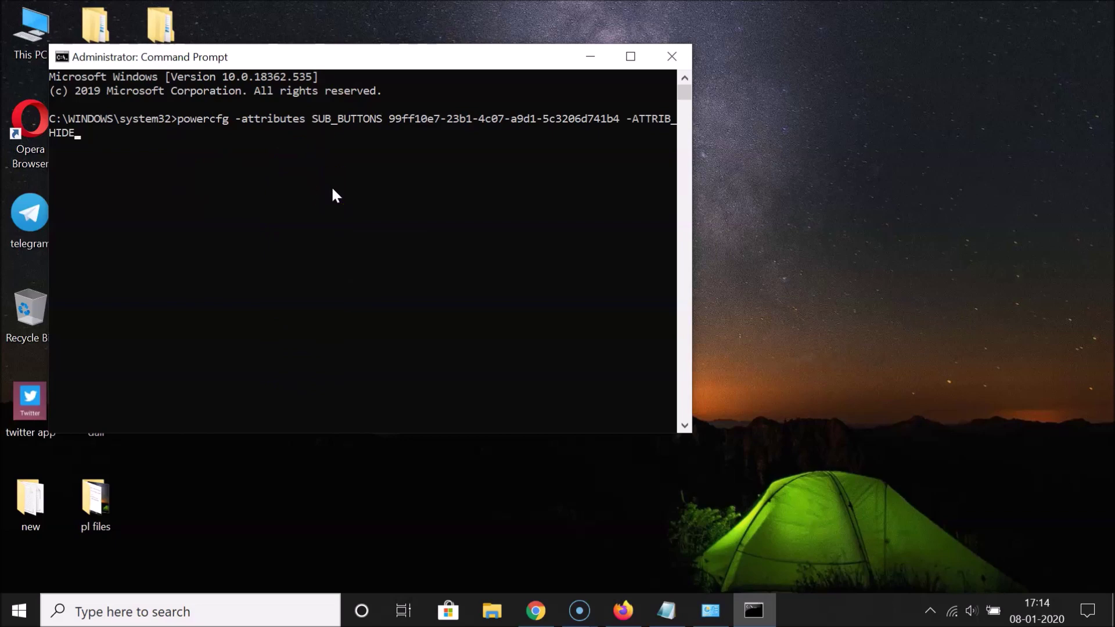
key("Return")
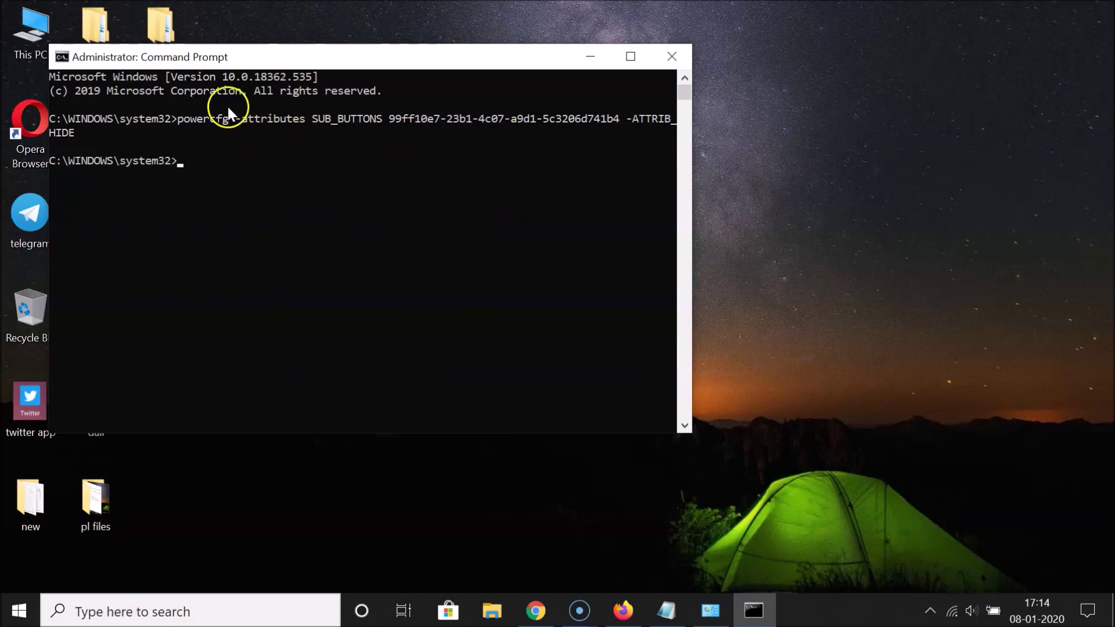
left_click(662, 57)
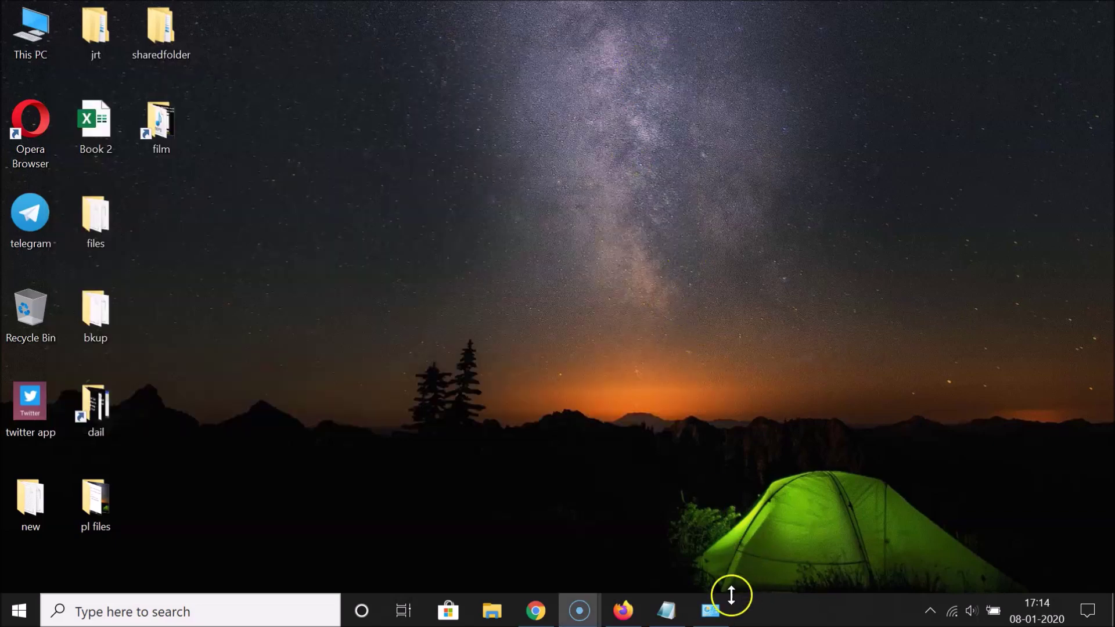
Step: Reopen the plan's advanced power settings and expand Power buttons and lid to reveal Lid open action
left_click(726, 616)
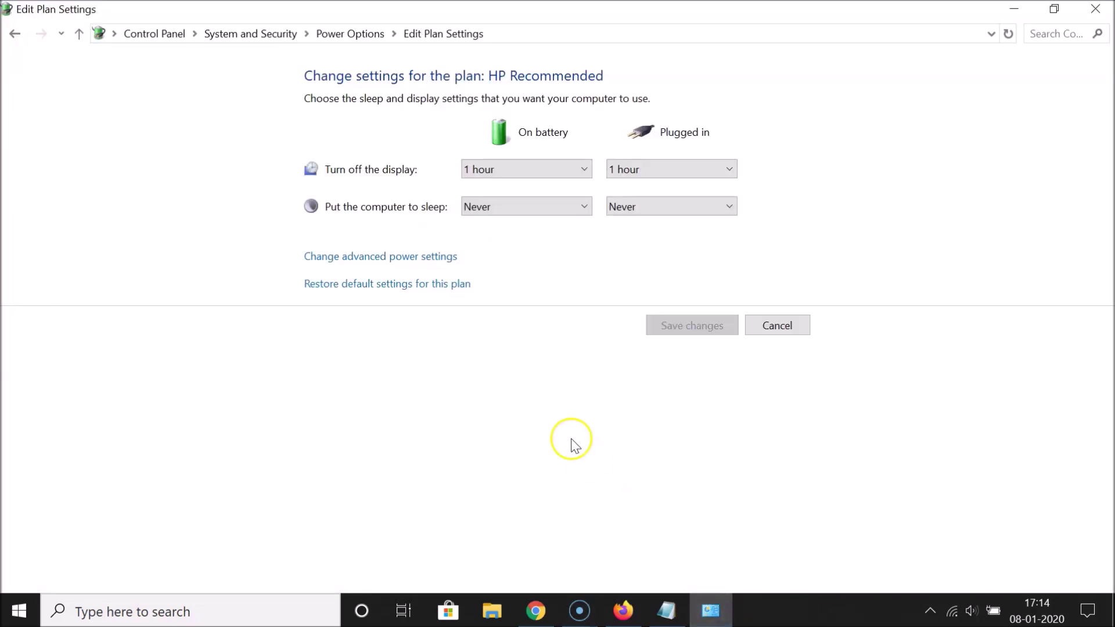
left_click(354, 259)
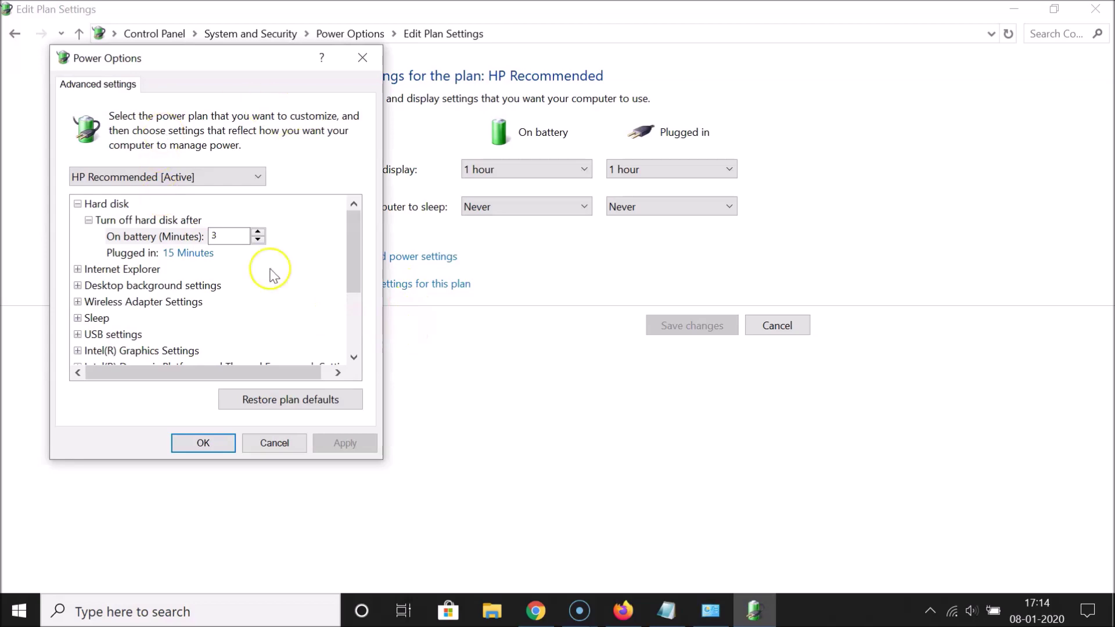
double_click(352, 357)
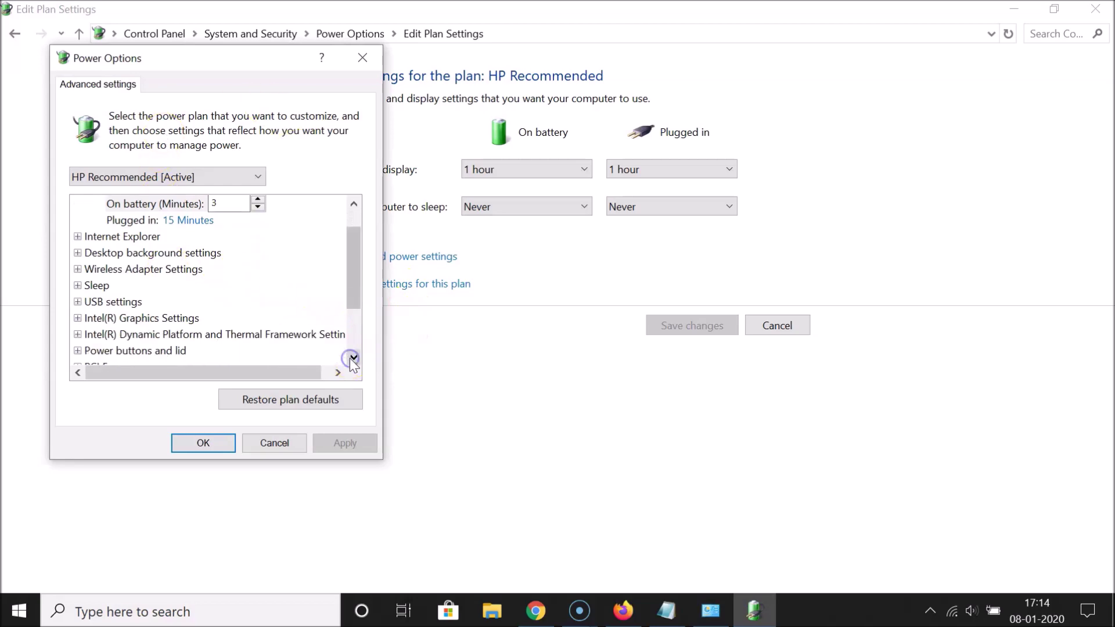
double_click(352, 357)
left_click(352, 357)
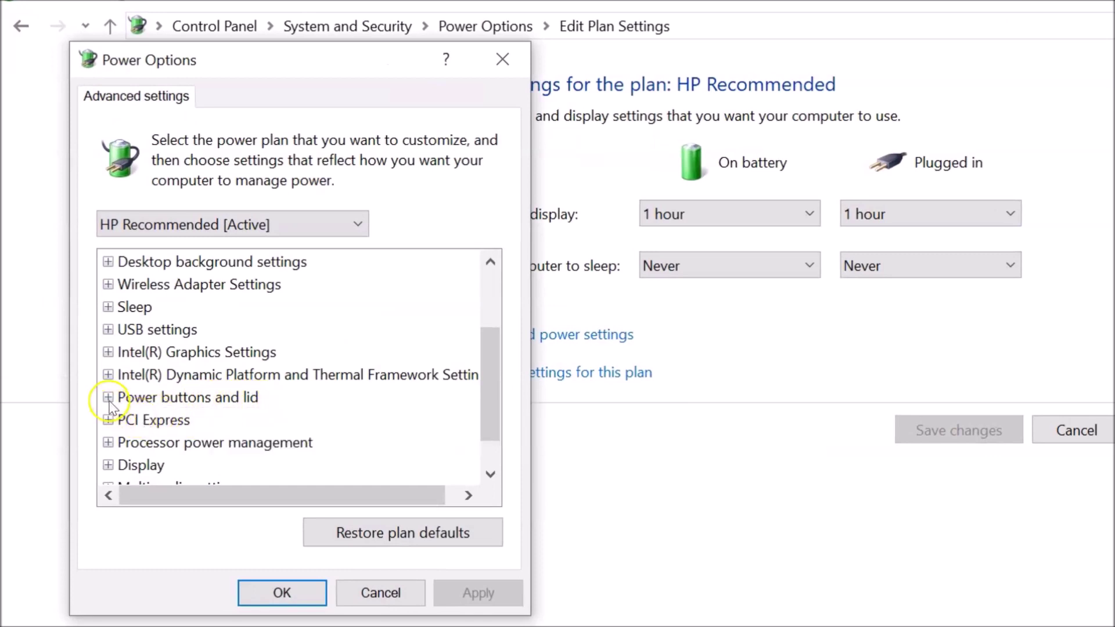
left_click(108, 398)
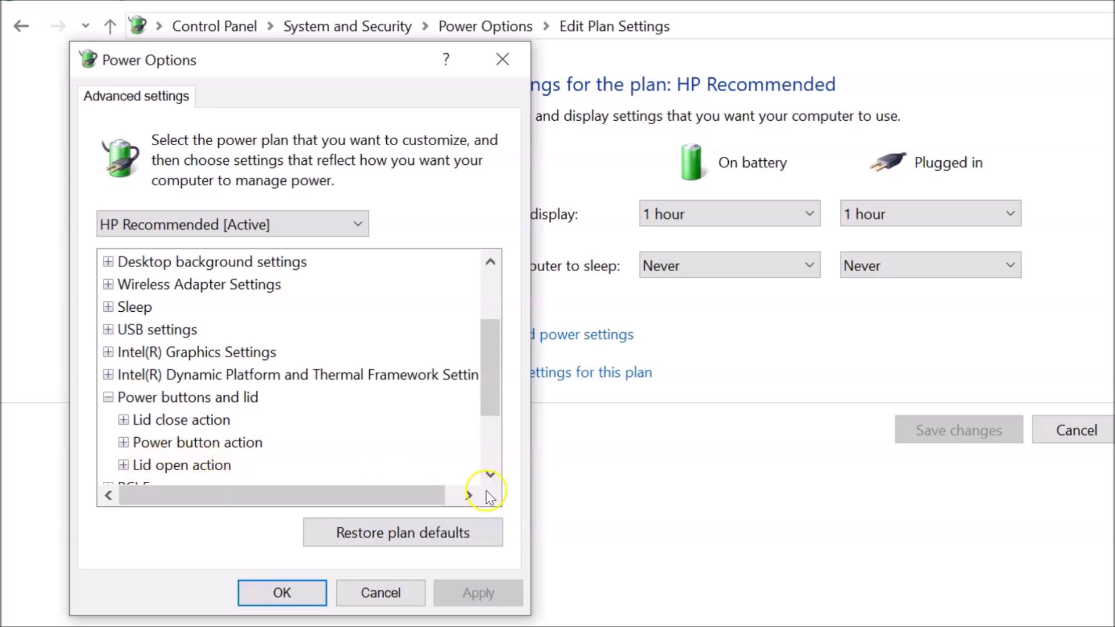
left_click(491, 475)
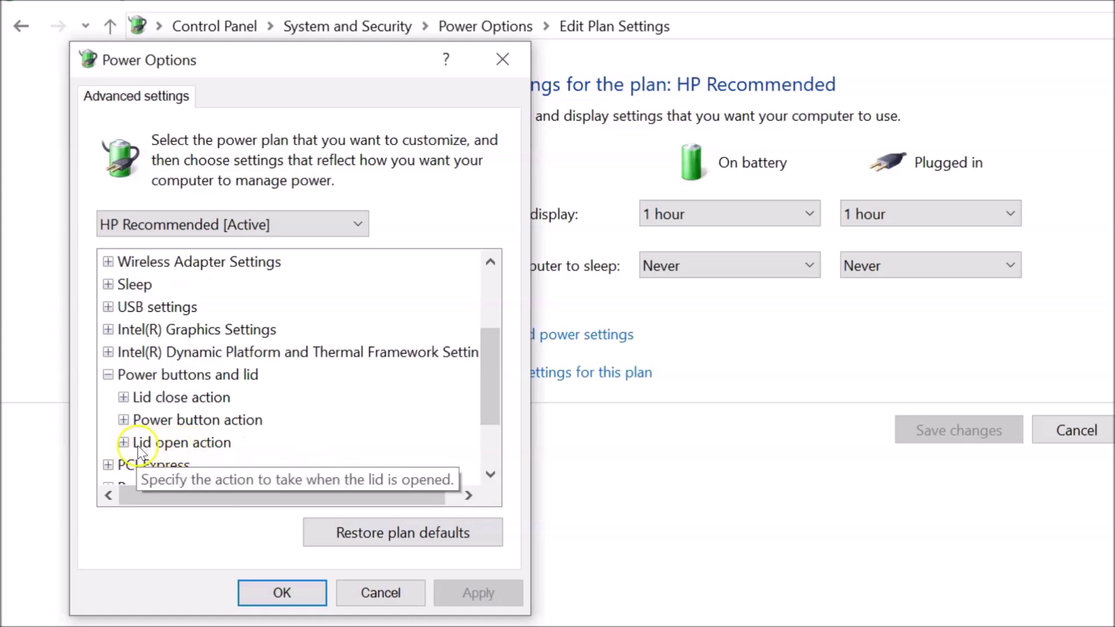
Step: Expand Lid open action and keep both On battery and Plugged in at 'Turn on the display'
left_click(123, 443)
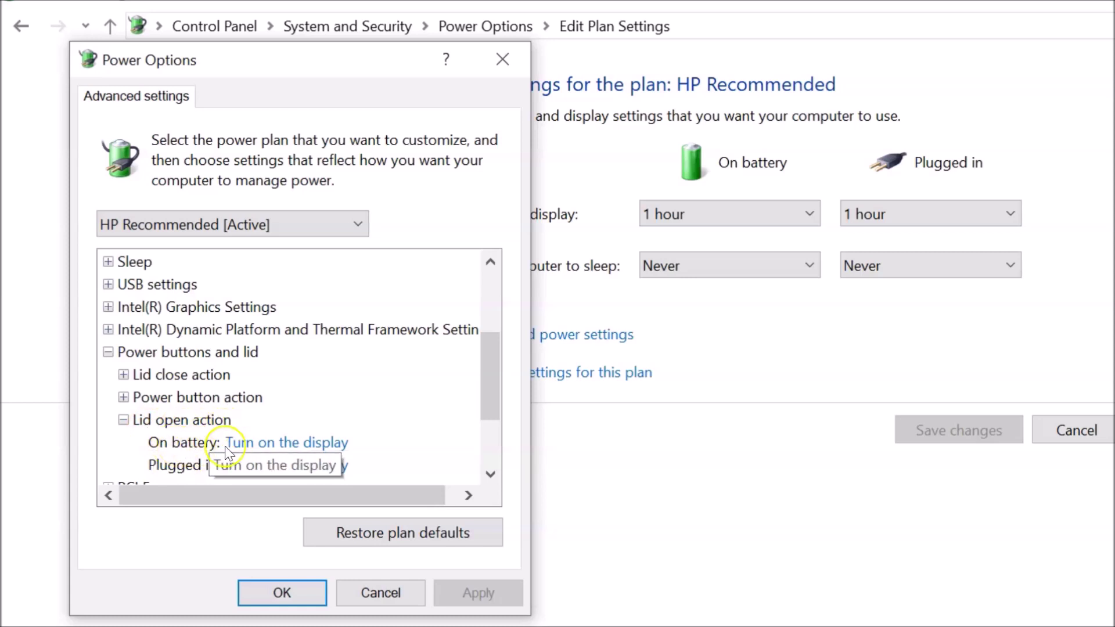
left_click(294, 448)
left_click(287, 444)
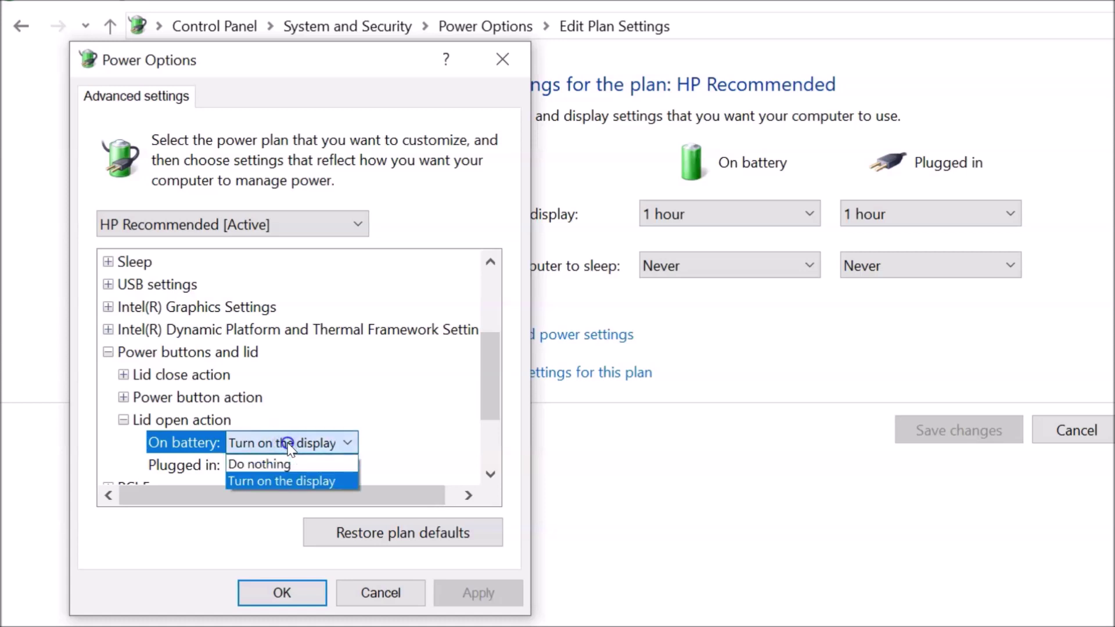
left_click(311, 479)
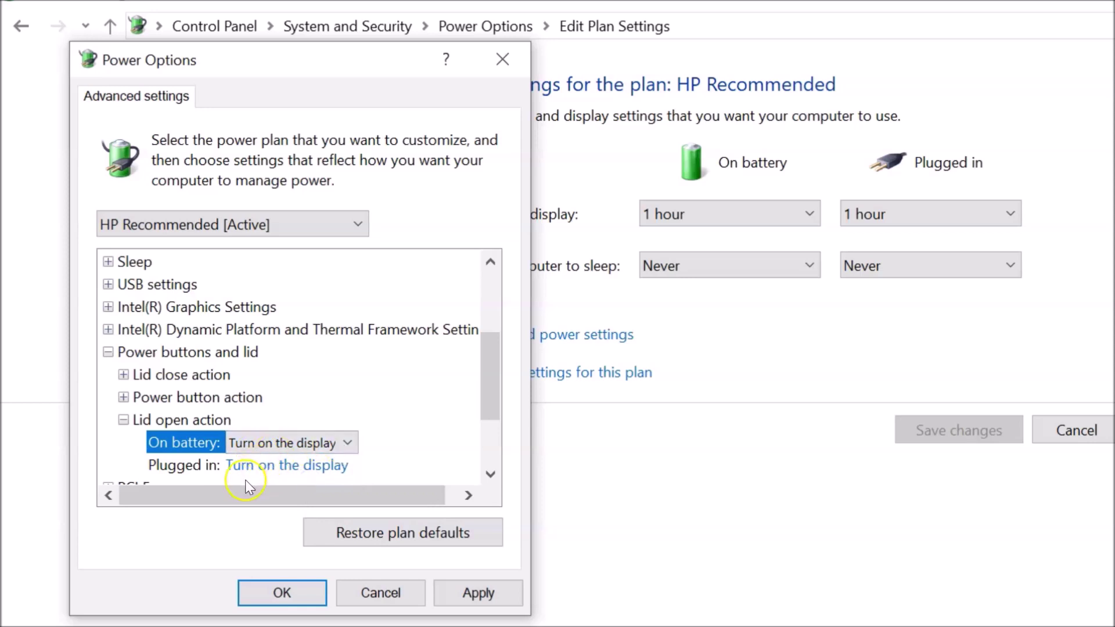
left_click(191, 465)
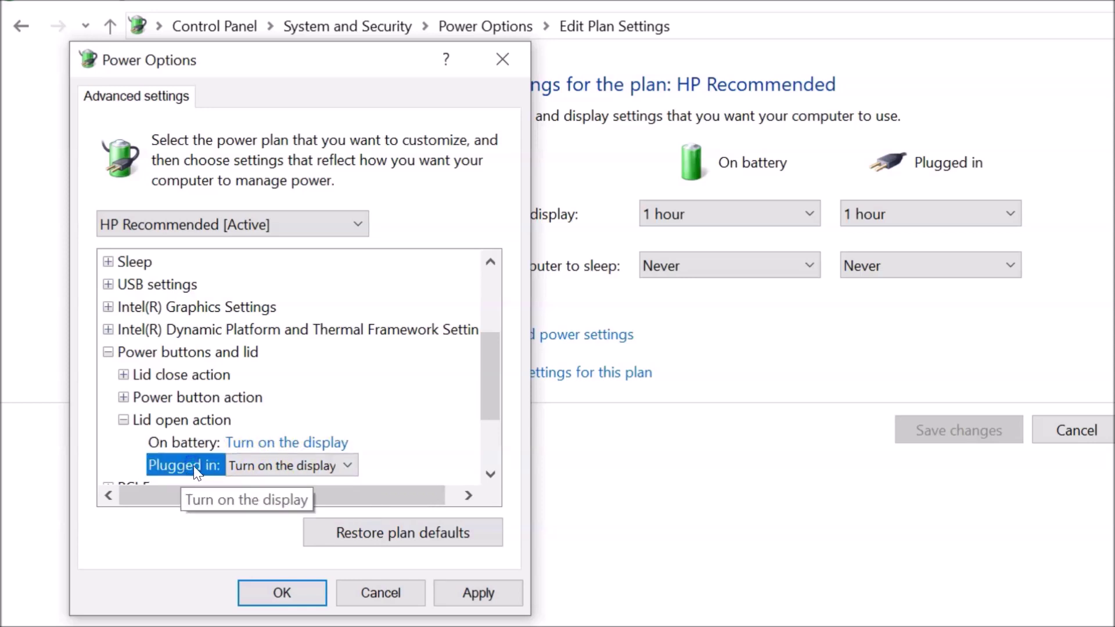
left_click(306, 469)
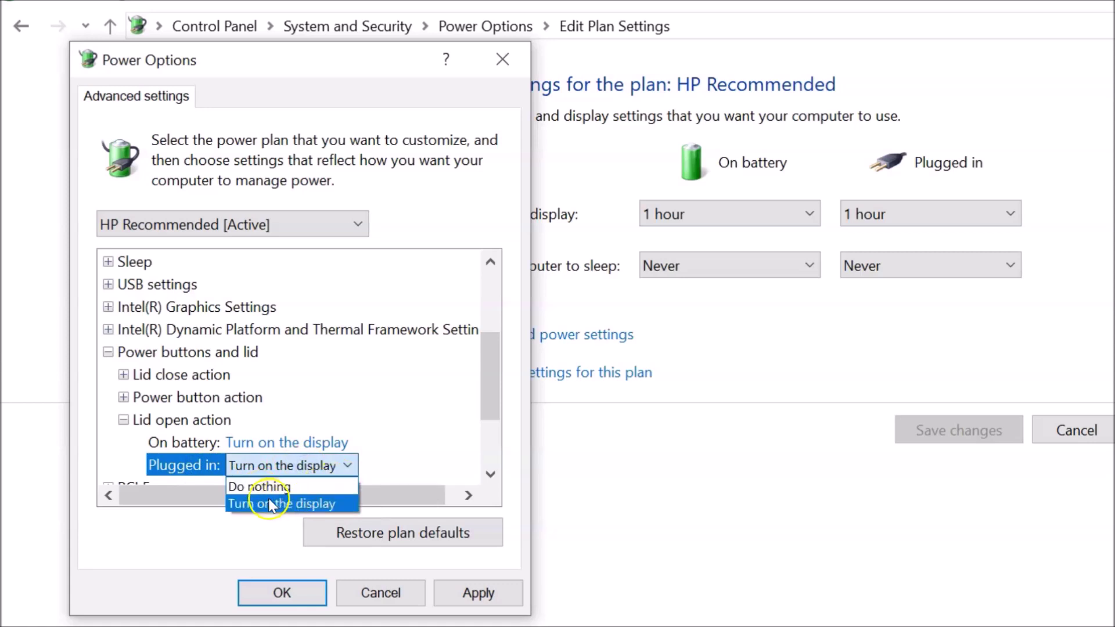
left_click(311, 504)
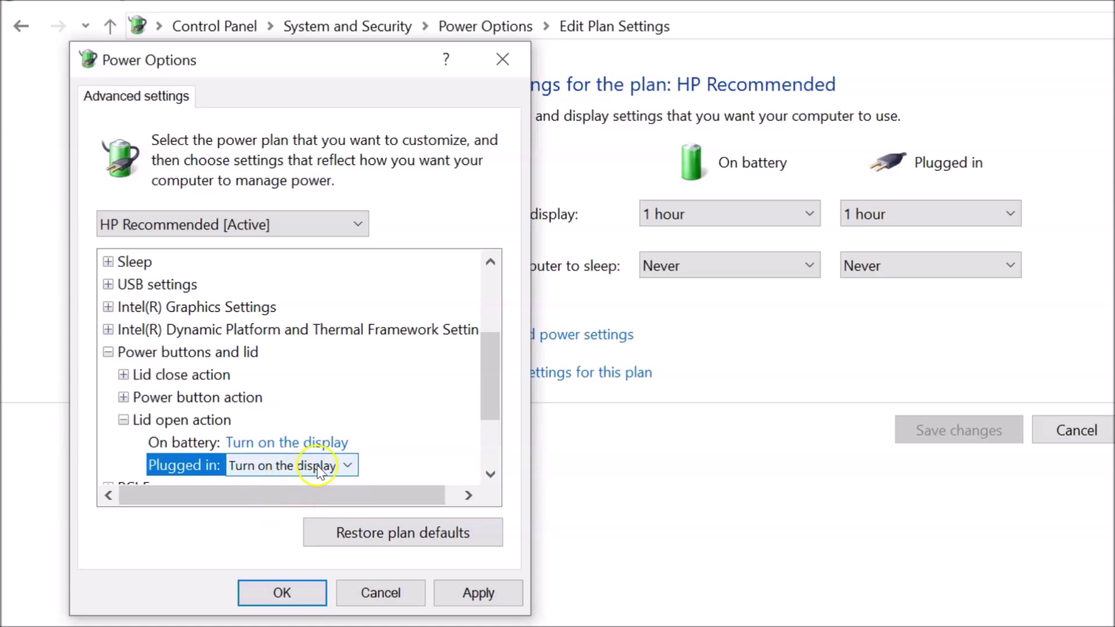
left_click(287, 443)
left_click(279, 444)
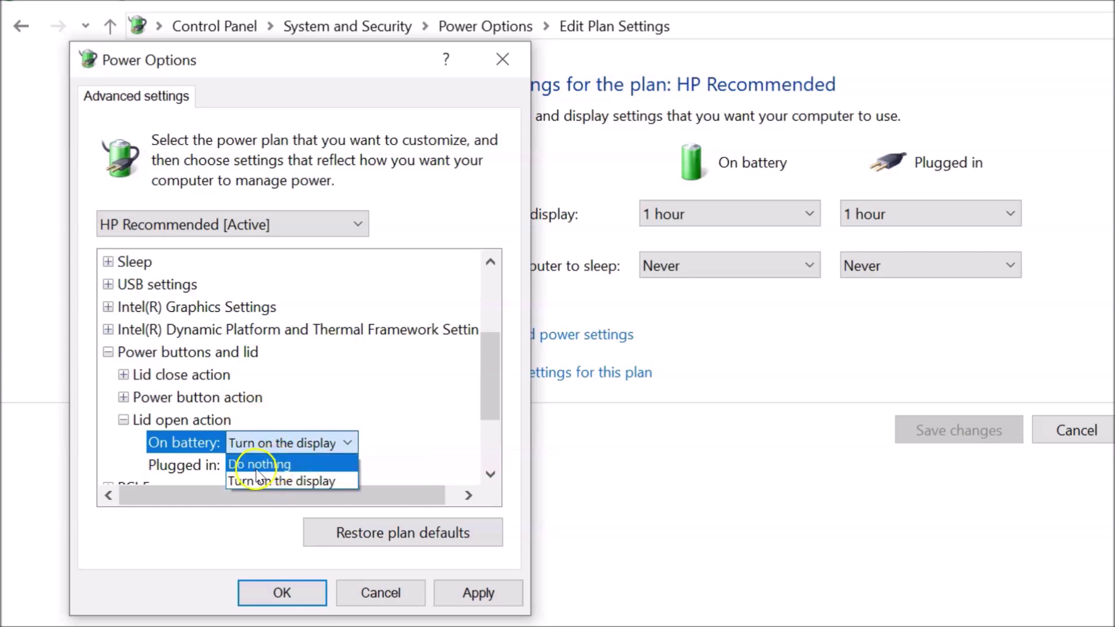
Step: Switch On battery lid open action to Do nothing, back to Turn on the display, and close both windows
left_click(264, 468)
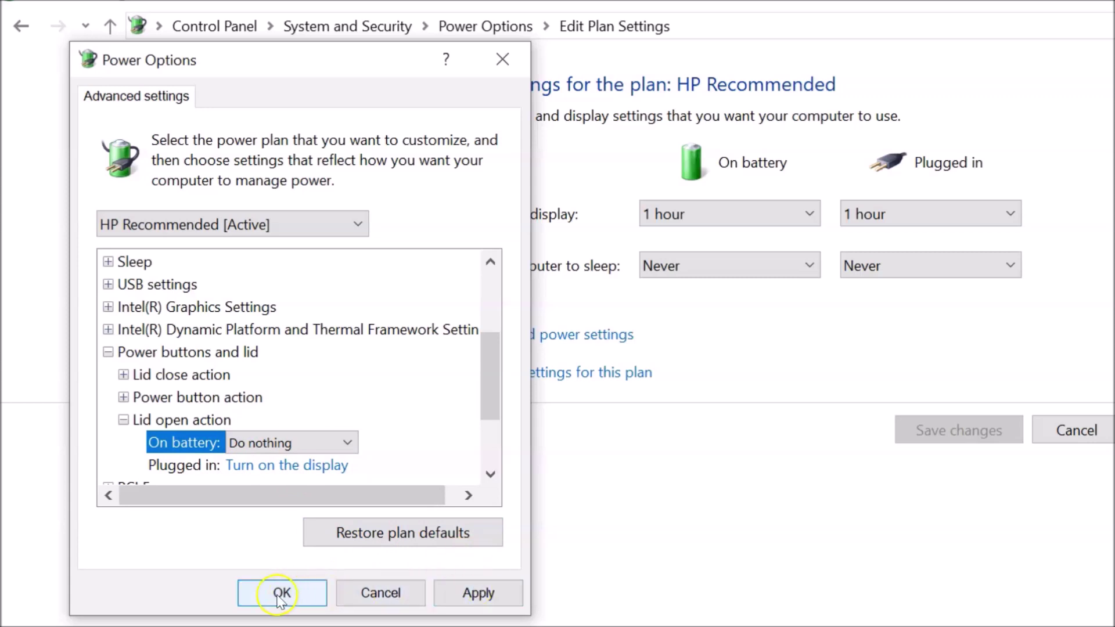
left_click(266, 443)
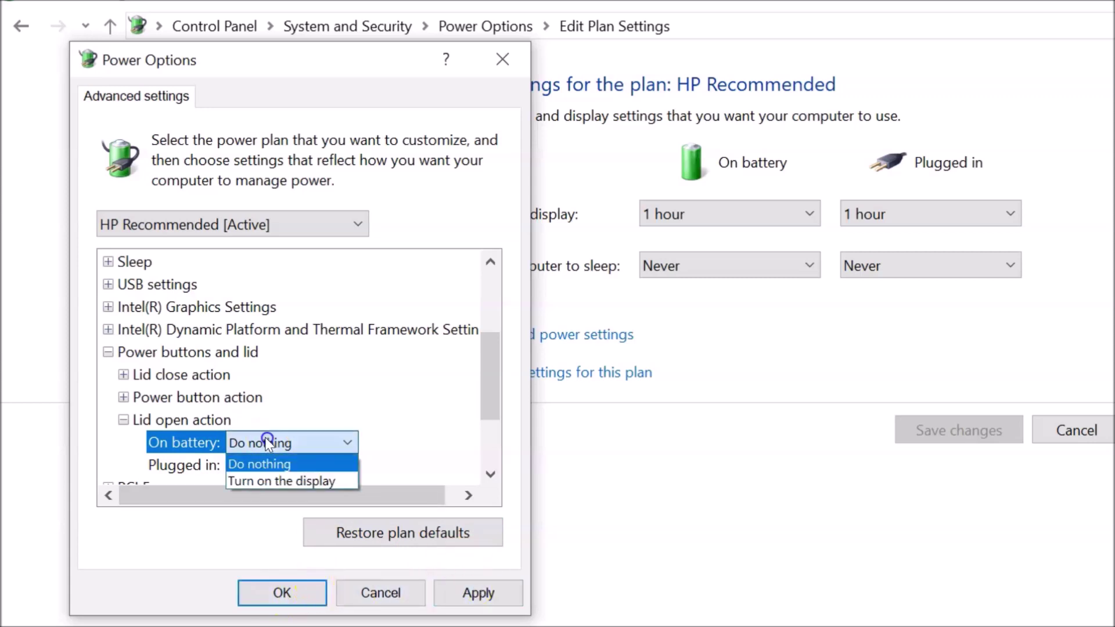
left_click(264, 481)
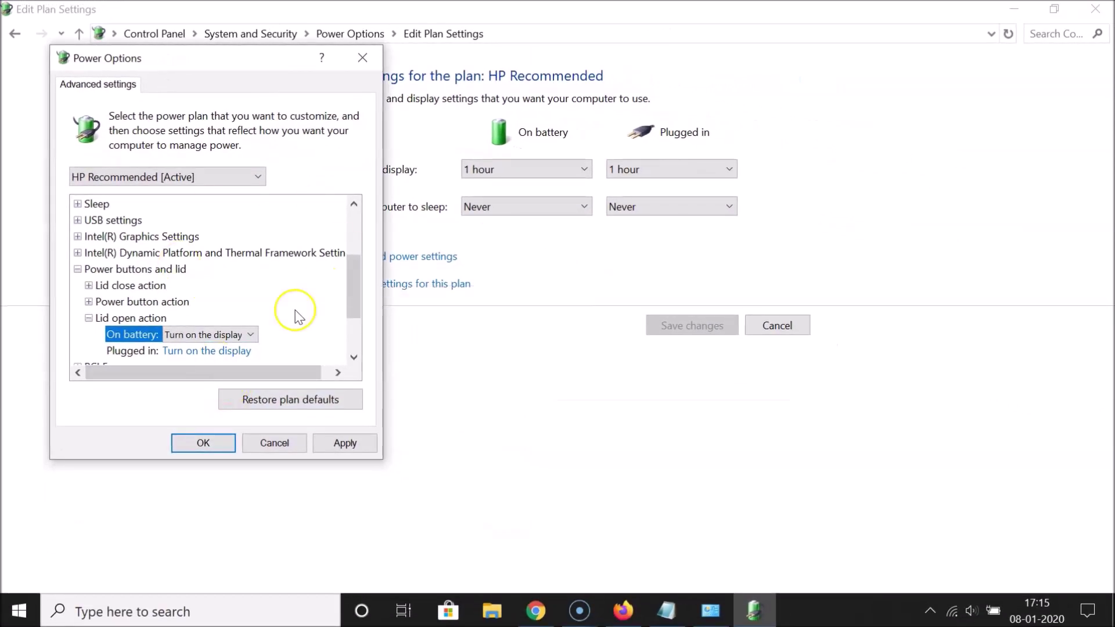
left_click(375, 64)
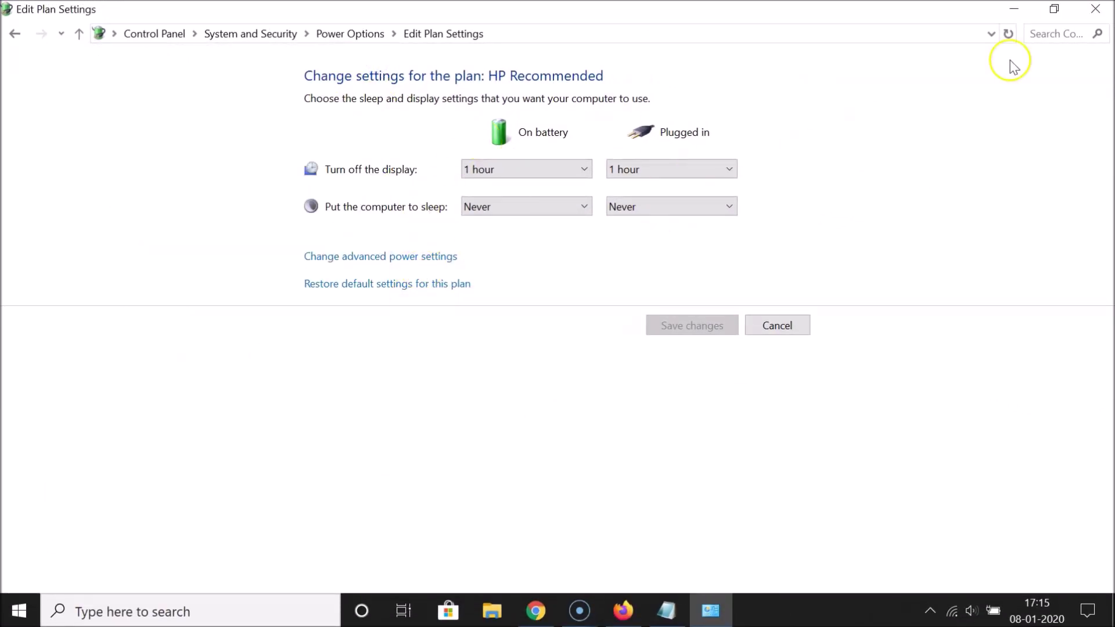
left_click(1094, 9)
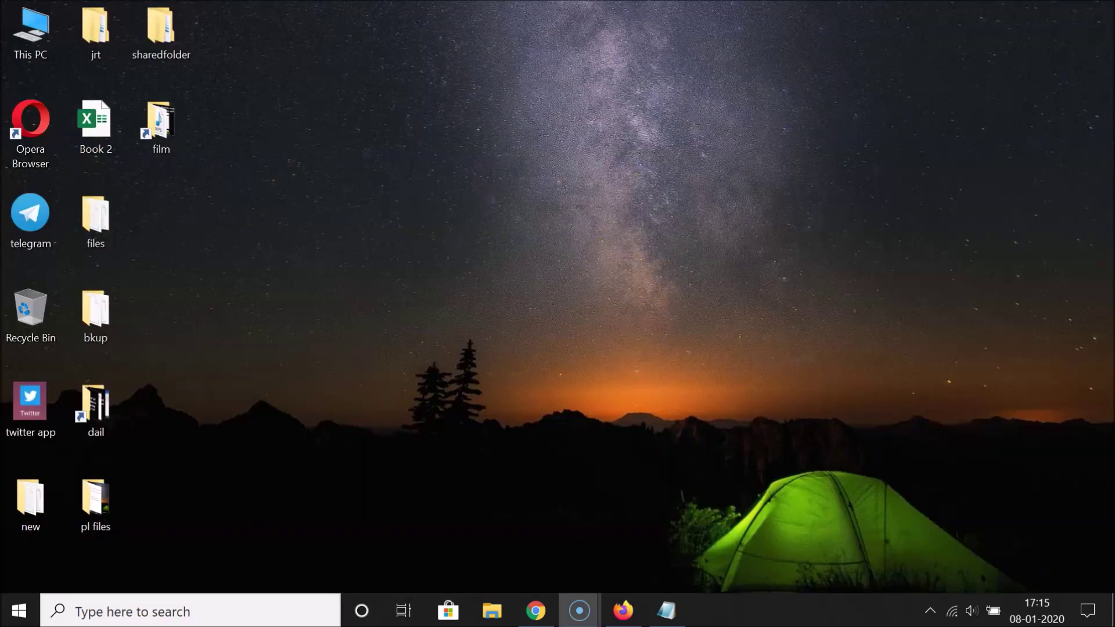
Step: Bring the Notepad notes with the powercfg SUB_BUTTONS command back and deselect the command line
left_click(666, 610)
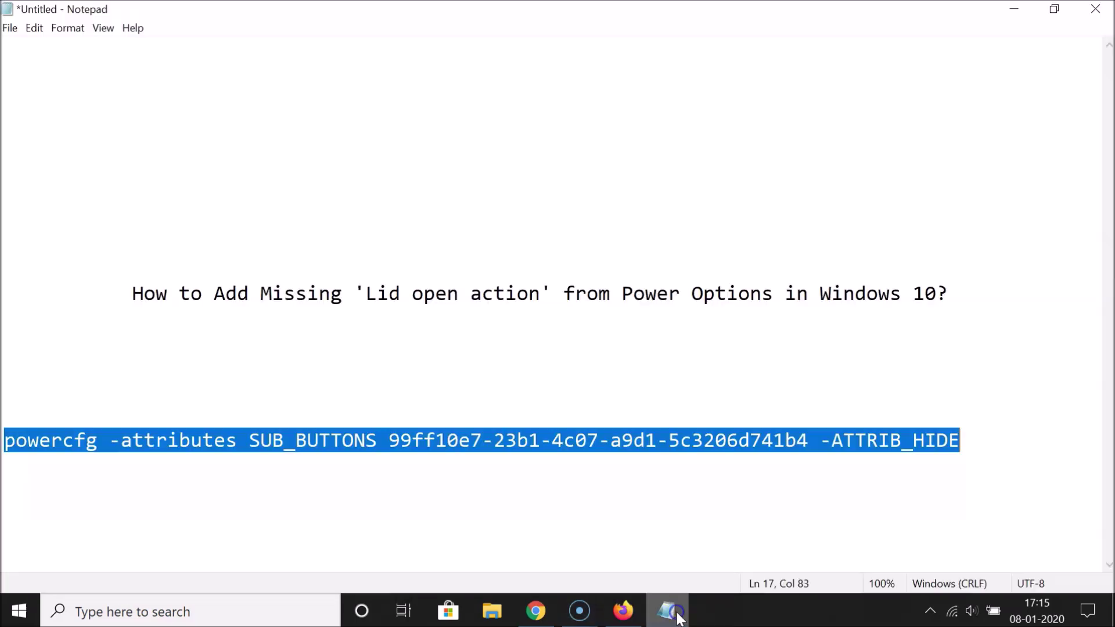
left_click(261, 366)
left_click(134, 290)
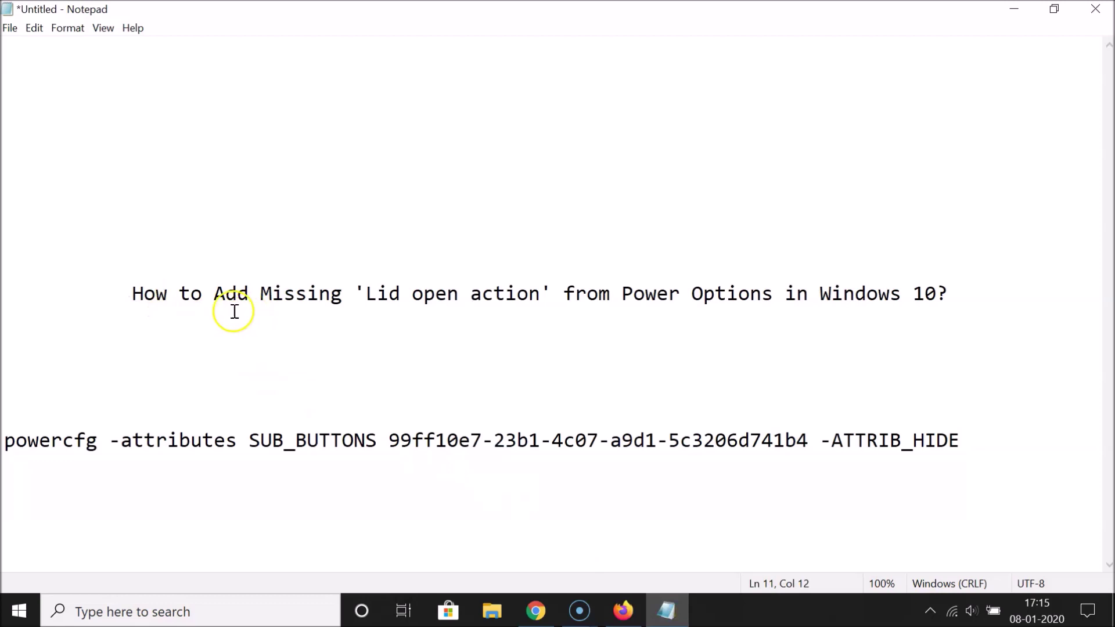